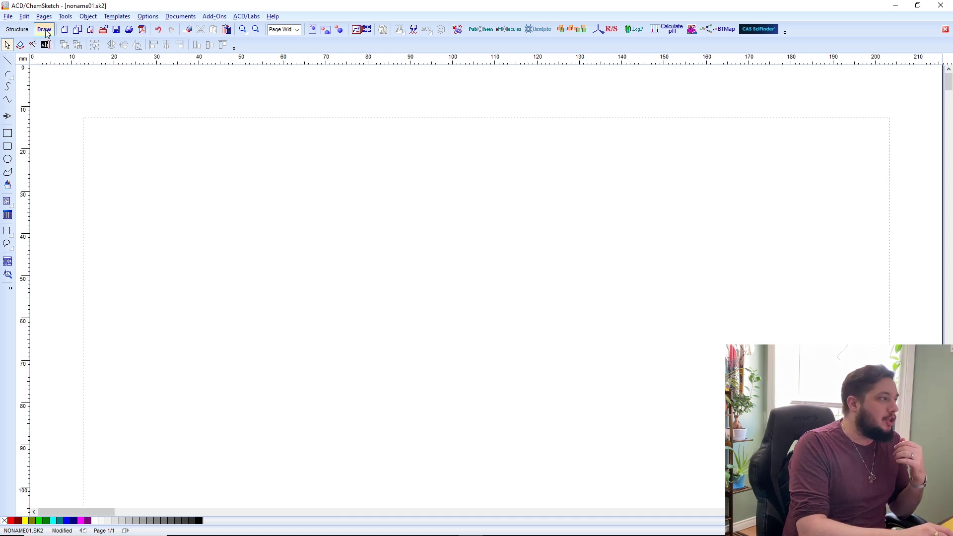
- Draw a diagonal straight line and a rectangle to its right on the page
{"action": "left_click", "coordinate": [18, 30]}
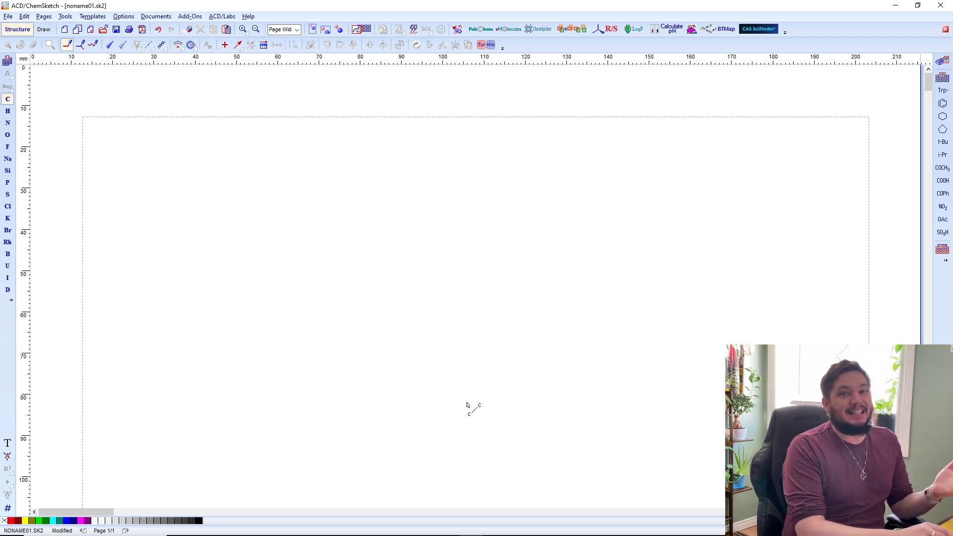
{"action": "left_click", "coordinate": [44, 30]}
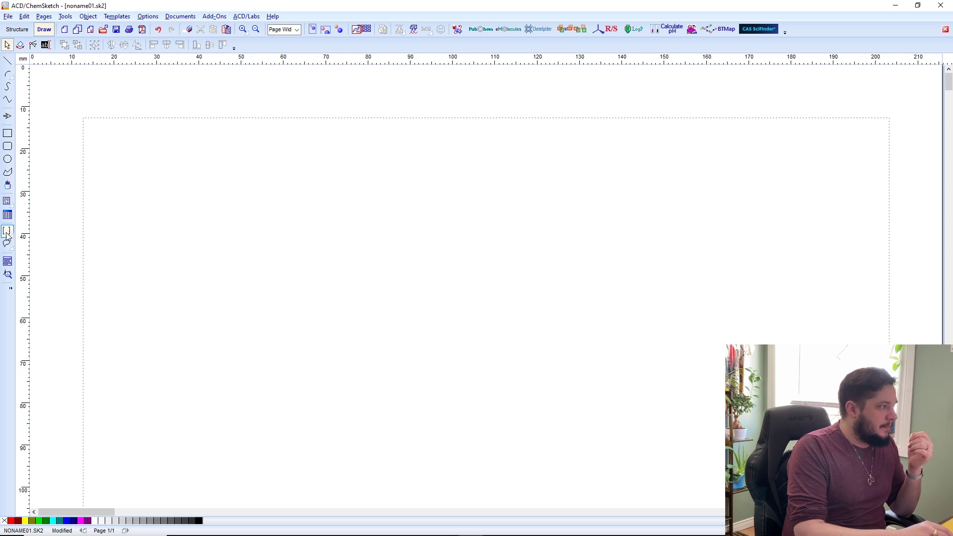
{"action": "left_click", "coordinate": [7, 63]}
{"action": "left_click_drag", "start_coordinate": [207, 207], "coordinate": [496, 318]}
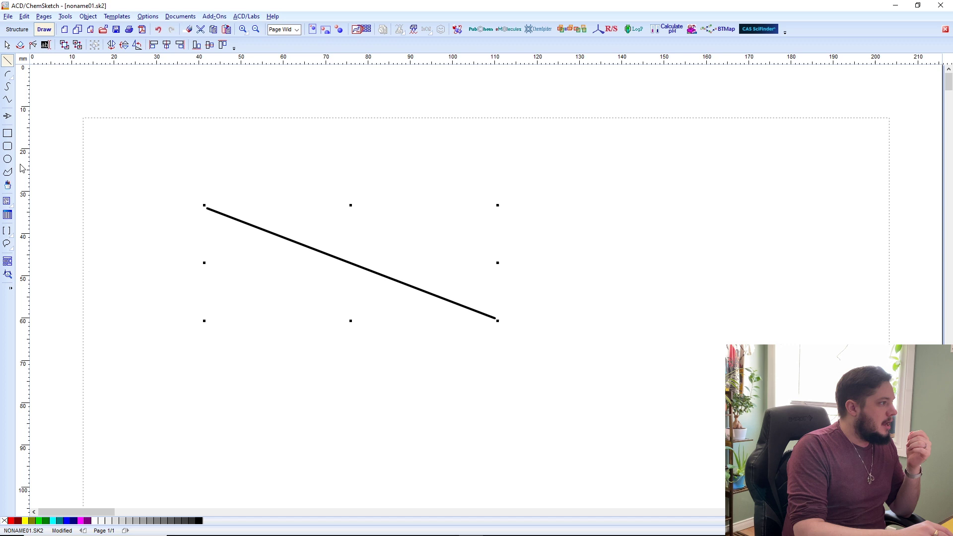
{"action": "left_click", "coordinate": [8, 133]}
{"action": "left_click_drag", "start_coordinate": [571, 199], "coordinate": [750, 310]}
- Check the diagonal line's colour in Object Properties, keeping it black
{"action": "left_click", "coordinate": [7, 45]}
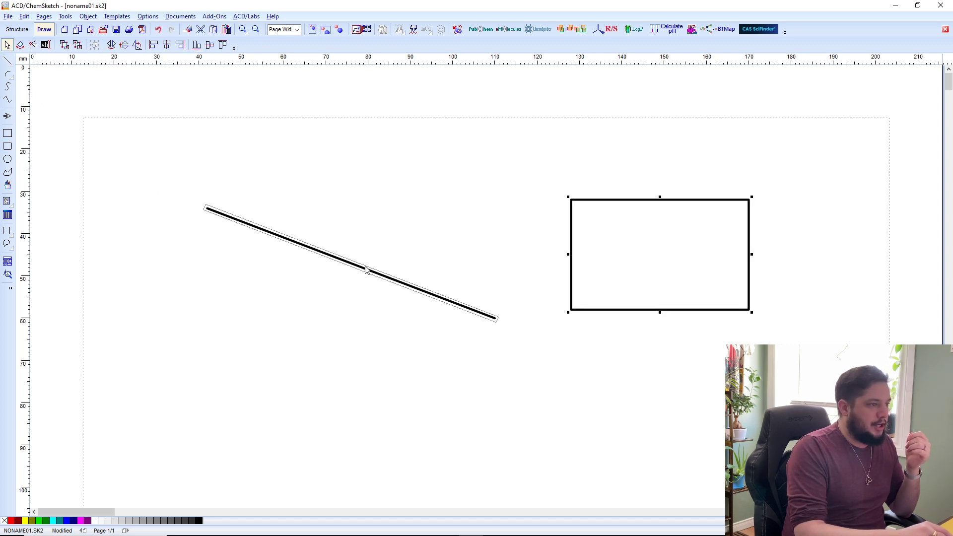
{"action": "left_click", "coordinate": [366, 269]}
{"action": "right_click", "coordinate": [365, 272]}
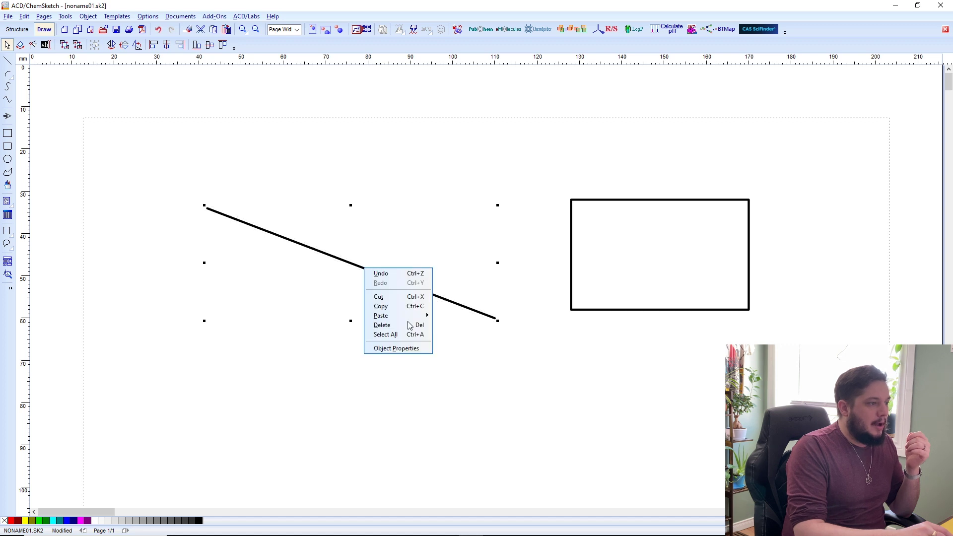
{"action": "left_click", "coordinate": [411, 350]}
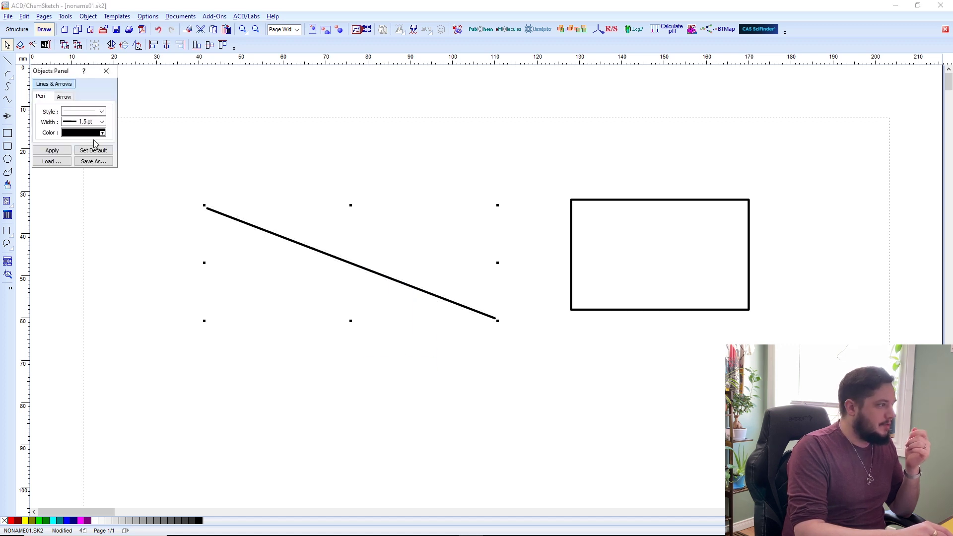
{"action": "left_click", "coordinate": [102, 133]}
{"action": "left_click", "coordinate": [102, 133]}
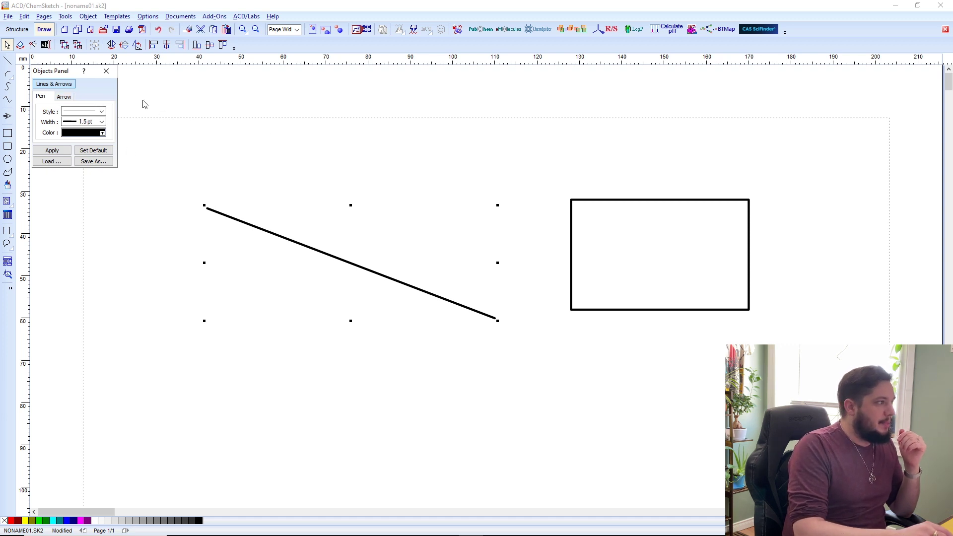
{"action": "left_click", "coordinate": [106, 71]}
- Select the diagonal line and nudge it slightly up and to the left
{"action": "left_click", "coordinate": [606, 272]}
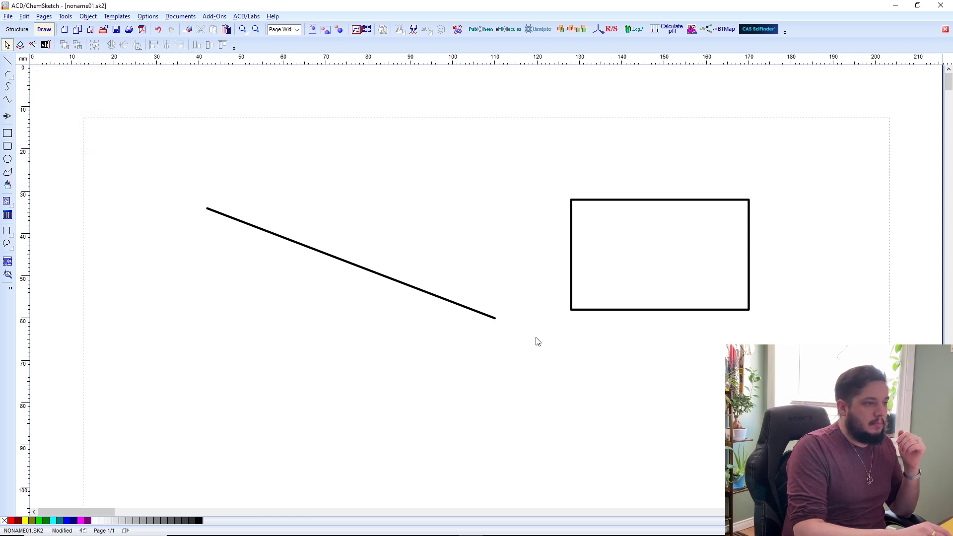
{"action": "left_click_drag", "start_coordinate": [798, 189], "coordinate": [171, 351]}
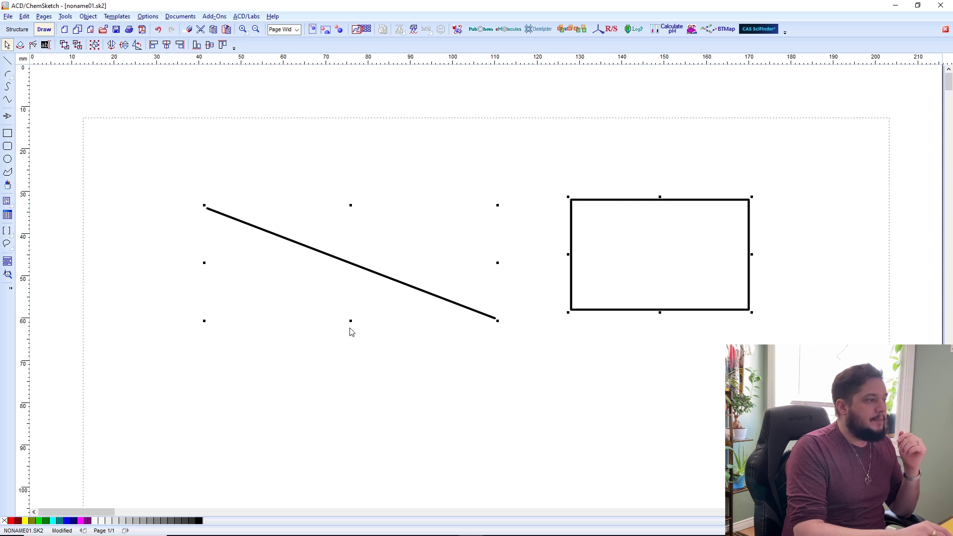
{"action": "left_click", "coordinate": [474, 328]}
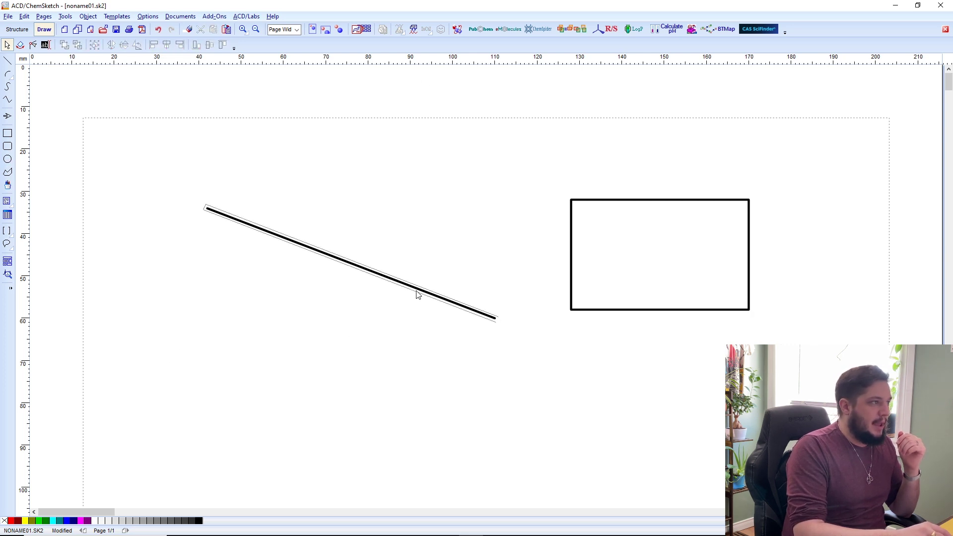
{"action": "left_click", "coordinate": [298, 242]}
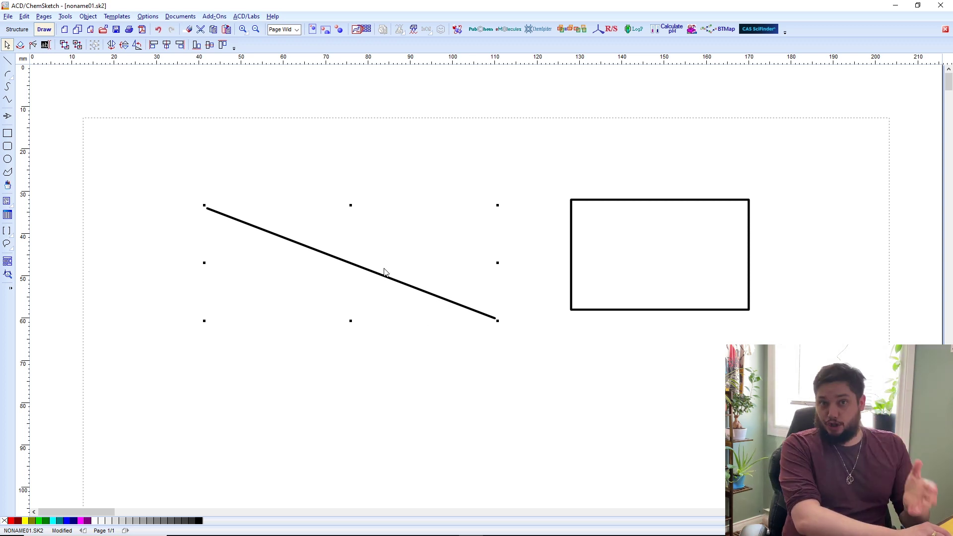
{"action": "left_click", "coordinate": [340, 351]}
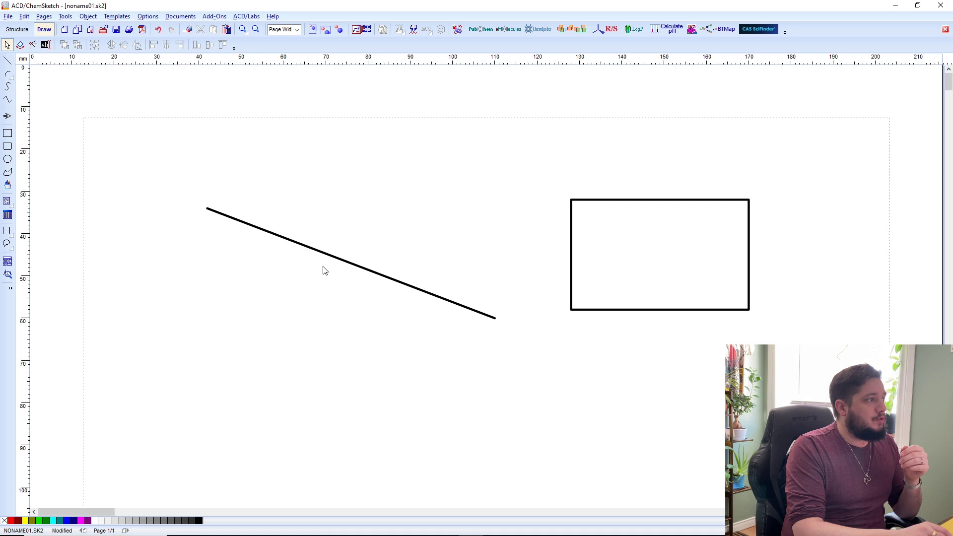
{"action": "left_click", "coordinate": [355, 272]}
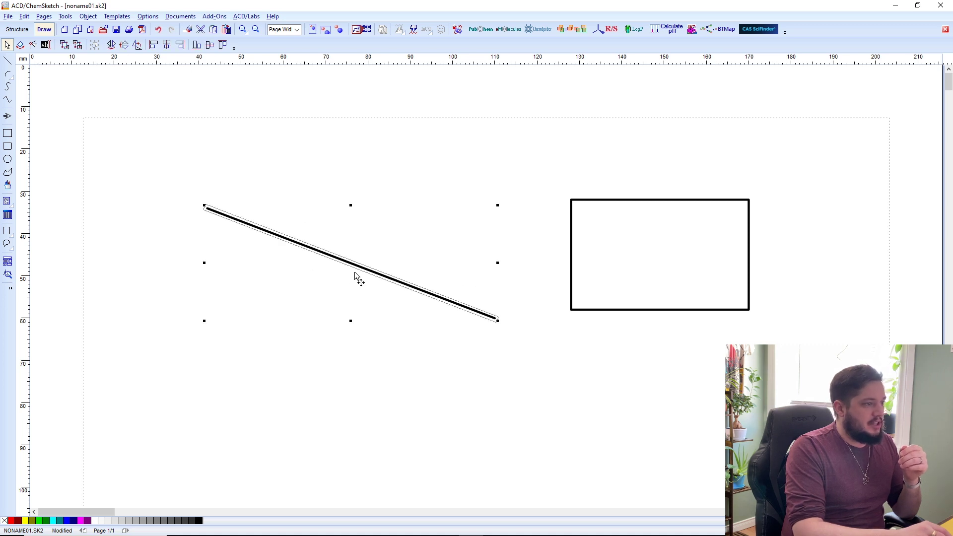
{"action": "left_click_drag", "start_coordinate": [422, 300], "coordinate": [401, 289]}
{"action": "left_click", "coordinate": [481, 335]}
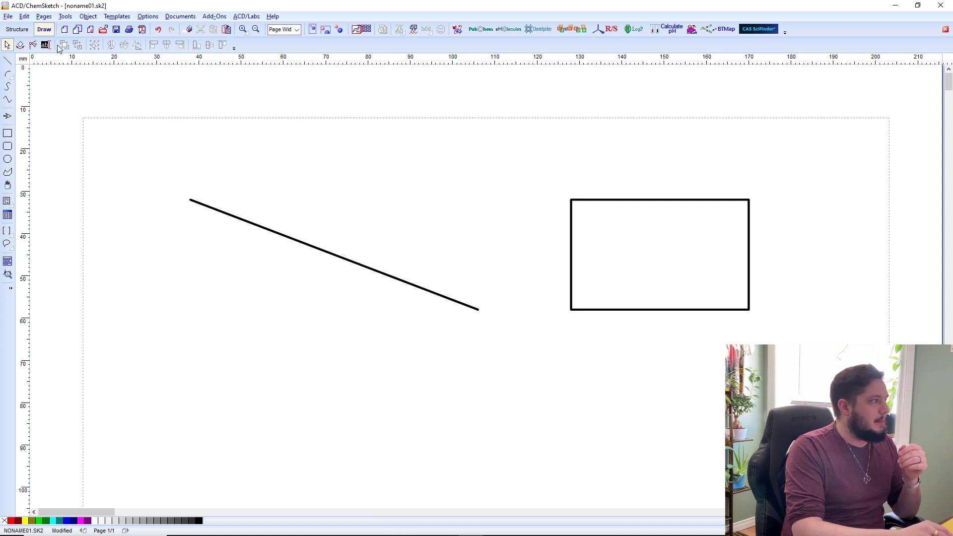
- Place three linked benzene rings below the shapes, forming terphenyl
{"action": "left_click", "coordinate": [17, 29]}
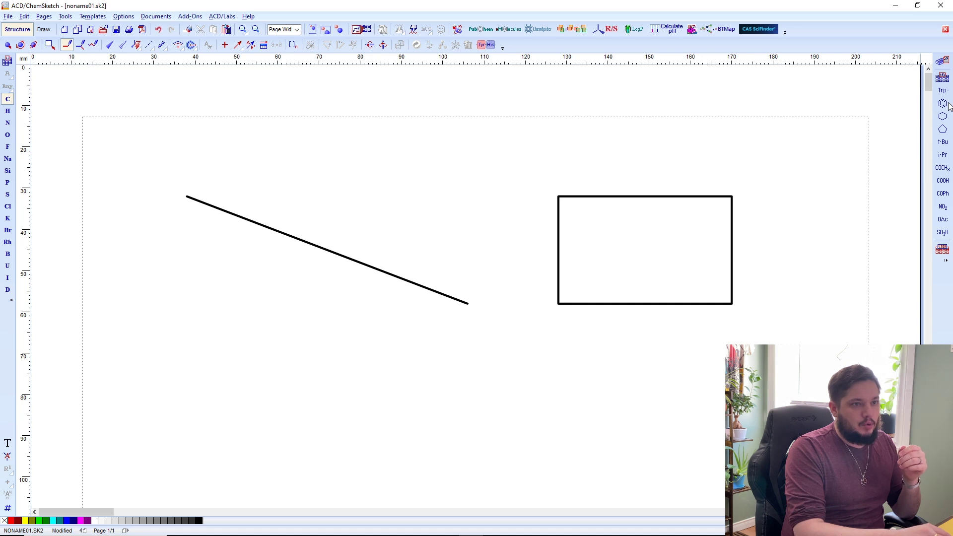
{"action": "left_click", "coordinate": [943, 103]}
{"action": "left_click", "coordinate": [572, 397]}
{"action": "left_click", "coordinate": [537, 423]}
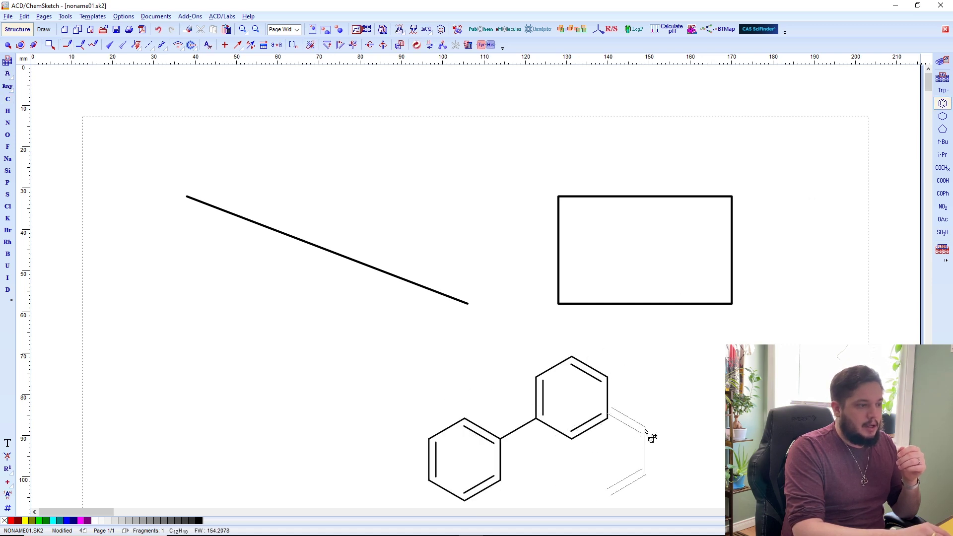
{"action": "scroll", "coordinate": [626, 422], "scroll_direction": "down", "scroll_amount": 5}
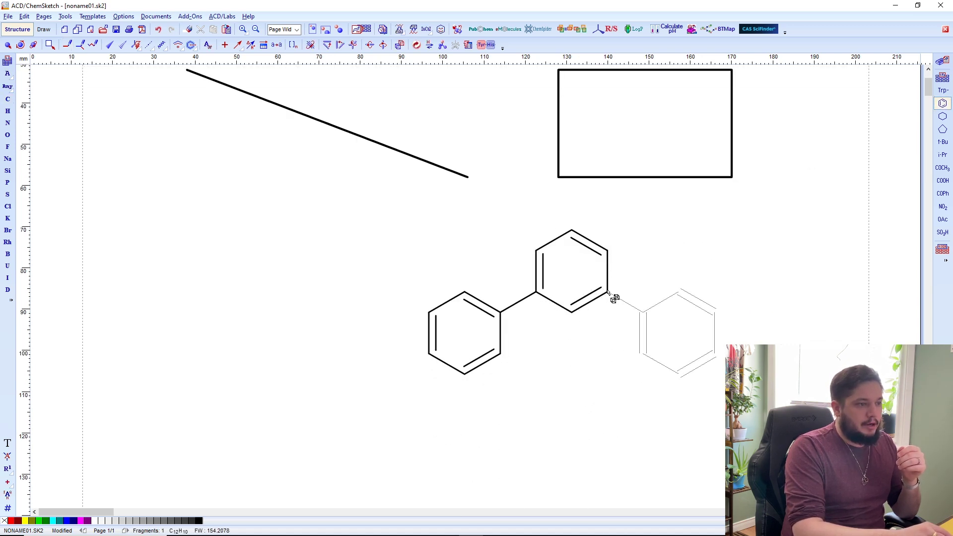
{"action": "left_click", "coordinate": [605, 292]}
{"action": "scroll", "coordinate": [571, 303], "scroll_direction": "up", "scroll_amount": 3}
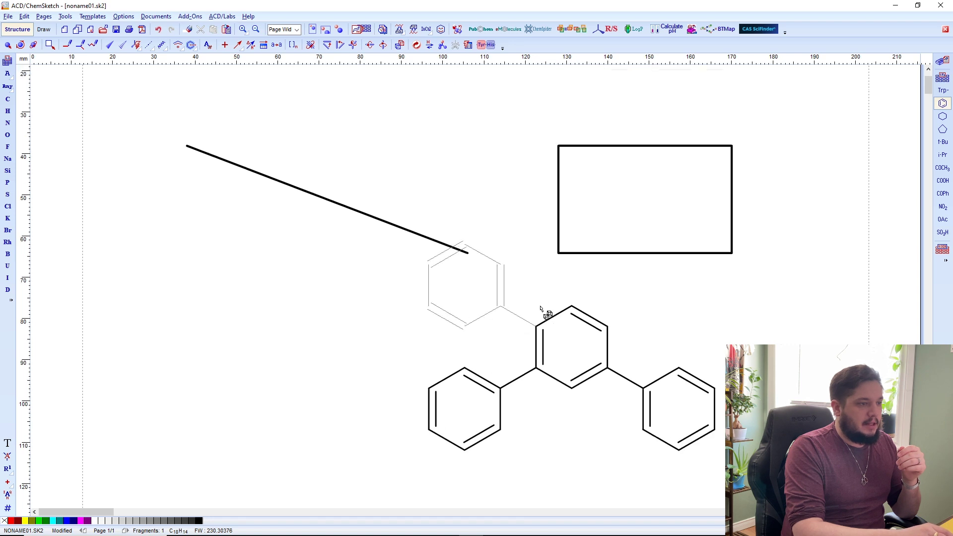
- Drag the middle ring's top atom and upper-right bond to distort that ring
{"action": "left_click", "coordinate": [44, 29]}
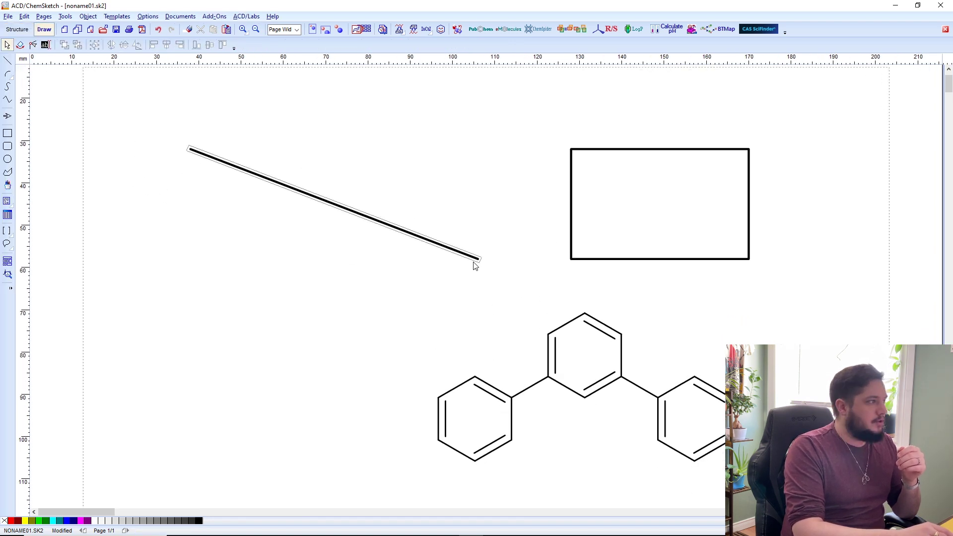
{"action": "scroll", "coordinate": [475, 266], "scroll_direction": "down", "scroll_amount": 2}
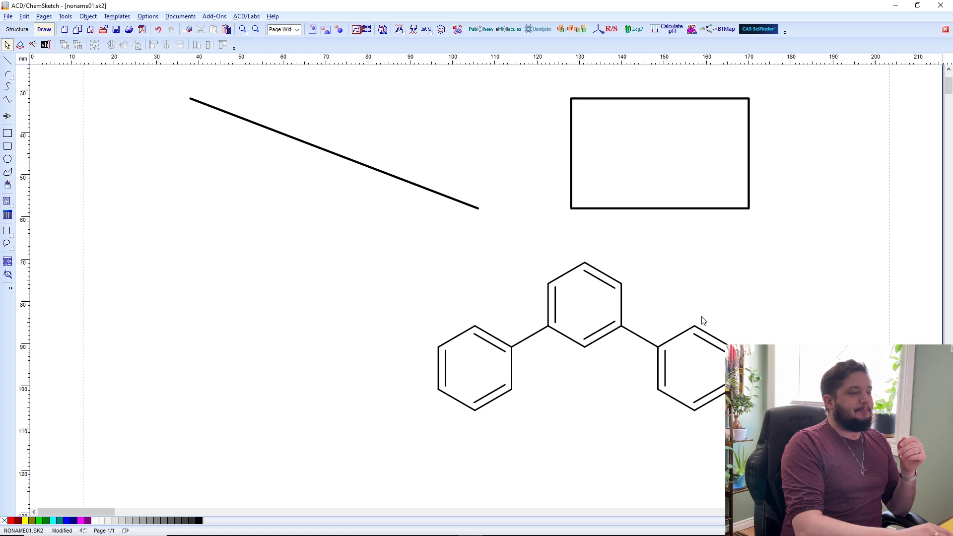
{"action": "left_click", "coordinate": [17, 29]}
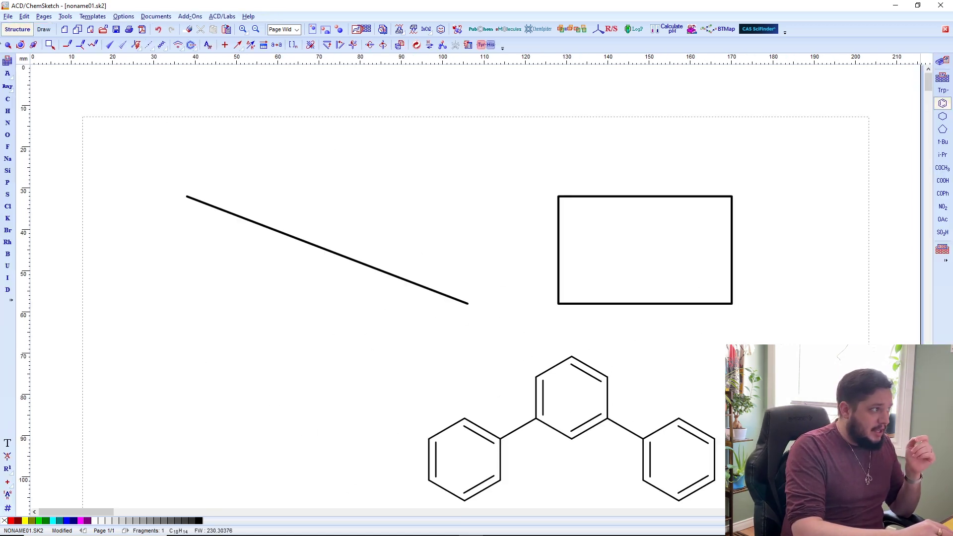
{"action": "left_click", "coordinate": [8, 45]}
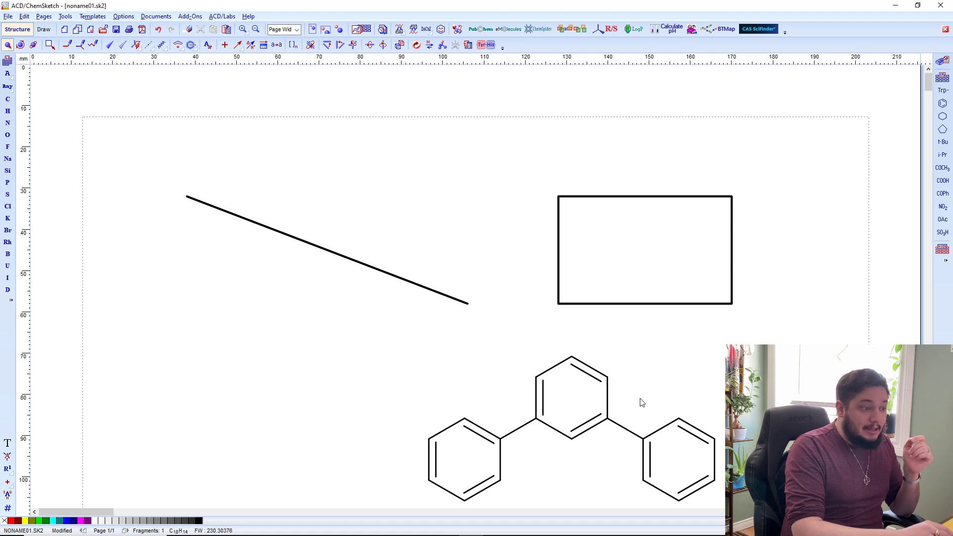
{"action": "scroll", "coordinate": [638, 400], "scroll_direction": "down", "scroll_amount": 3}
{"action": "left_click_drag", "start_coordinate": [573, 279], "coordinate": [602, 308]}
{"action": "left_click", "coordinate": [595, 292]}
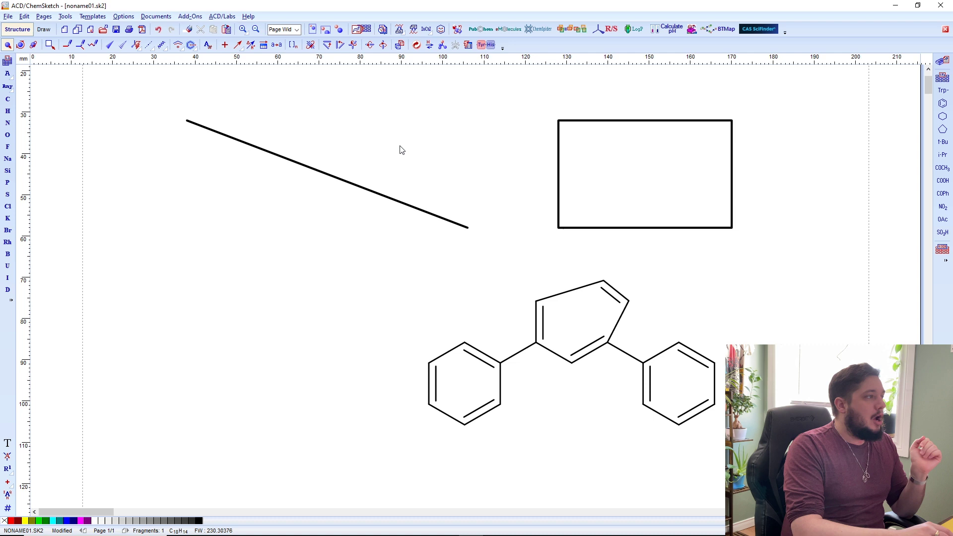
{"action": "left_click", "coordinate": [44, 29]}
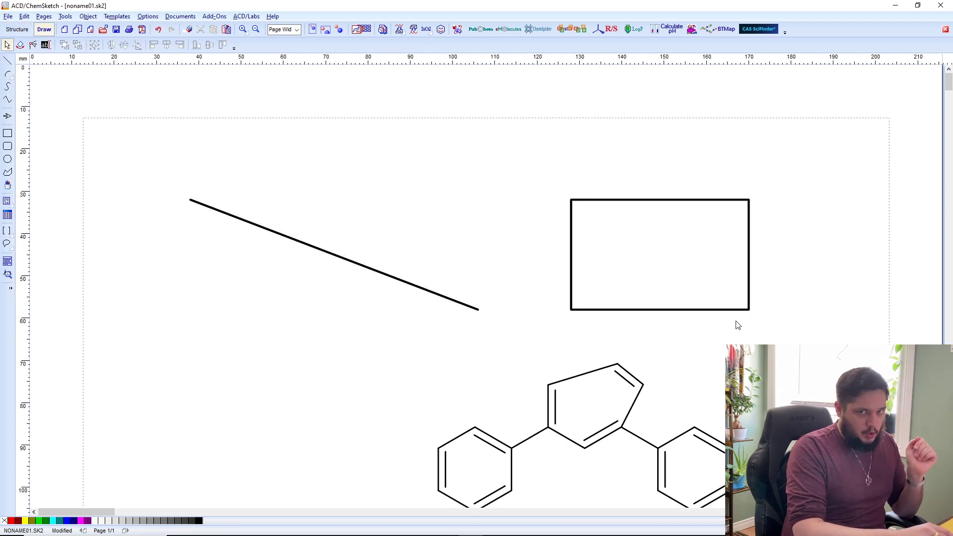
{"action": "scroll", "coordinate": [621, 326], "scroll_direction": "down", "scroll_amount": 3}
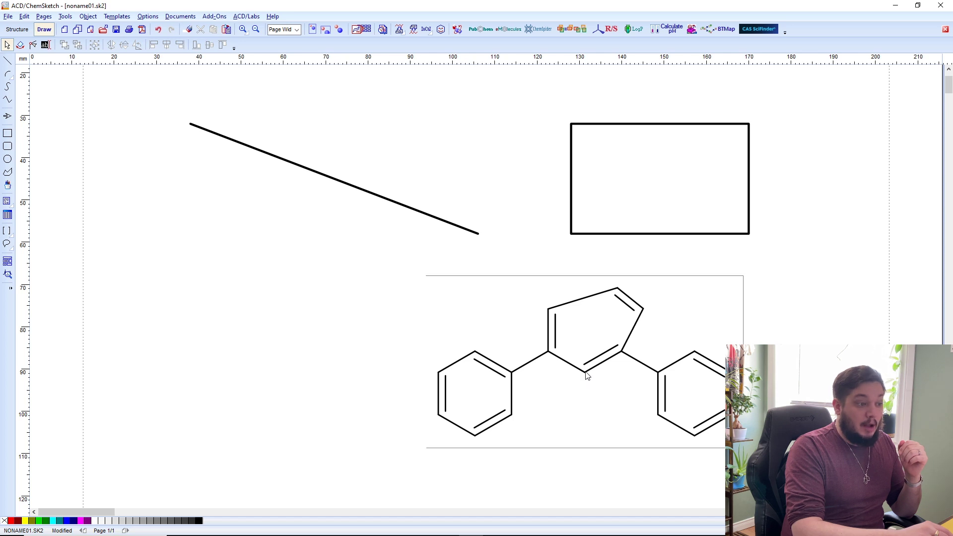
{"action": "mouse_move", "coordinate": [589, 373]}
{"action": "left_mouse_down"}
{"action": "mouse_move", "coordinate": [633, 378]}
{"action": "mouse_move", "coordinate": [569, 315]}
{"action": "mouse_move", "coordinate": [591, 385]}
{"action": "mouse_move", "coordinate": [582, 381]}
{"action": "left_mouse_up"}
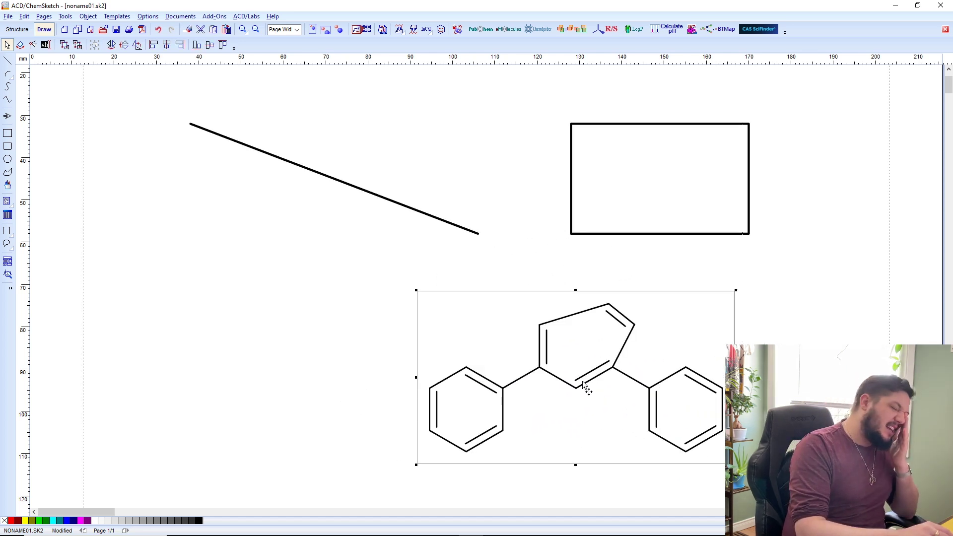
{"action": "left_click", "coordinate": [582, 381]}
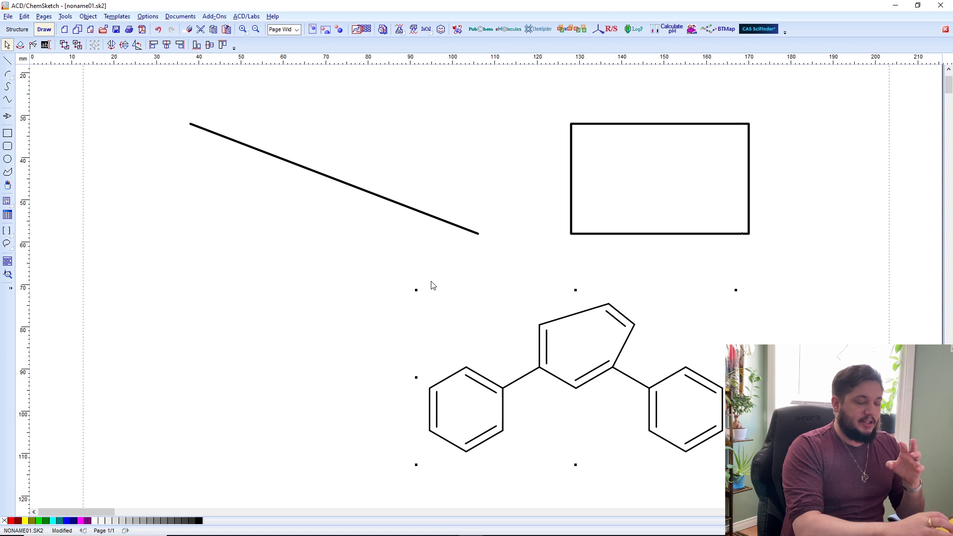
{"action": "left_click", "coordinate": [512, 283]}
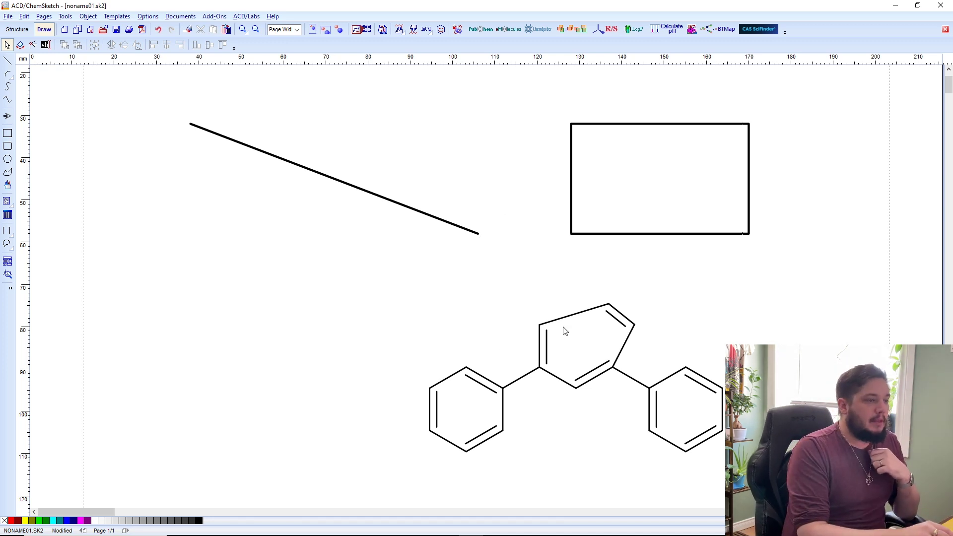
{"action": "scroll", "coordinate": [606, 318], "scroll_direction": "down", "scroll_amount": 1}
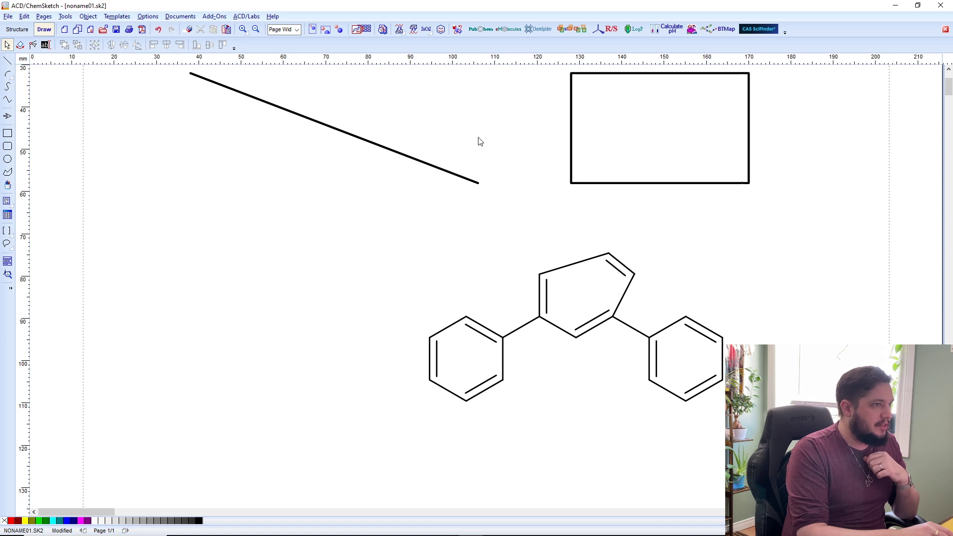
- Zoom to 200% and move the ring structure down and to the left
{"action": "left_click", "coordinate": [257, 29]}
{"action": "scroll", "coordinate": [411, 197], "scroll_direction": "up", "scroll_amount": 1}
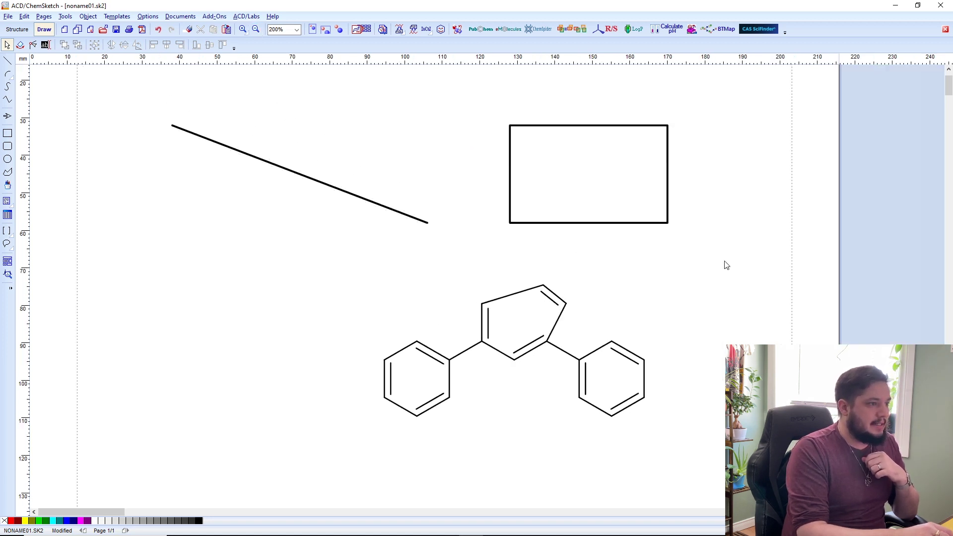
{"action": "left_click_drag", "start_coordinate": [722, 255], "coordinate": [343, 440]}
{"action": "left_click_drag", "start_coordinate": [519, 360], "coordinate": [437, 405]}
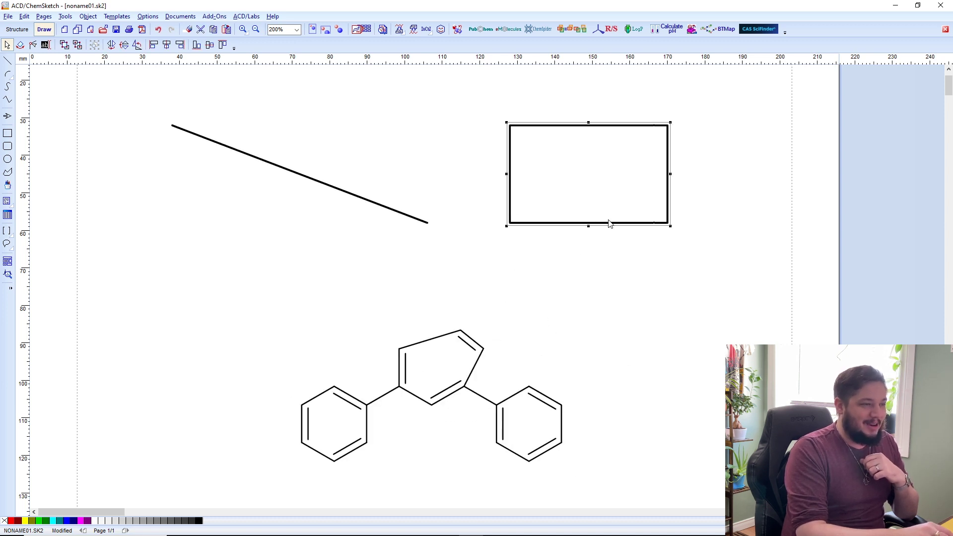
- Place the rectangle below the line, shift the line right, and select all objects
{"action": "left_click_drag", "start_coordinate": [610, 224], "coordinate": [420, 286]}
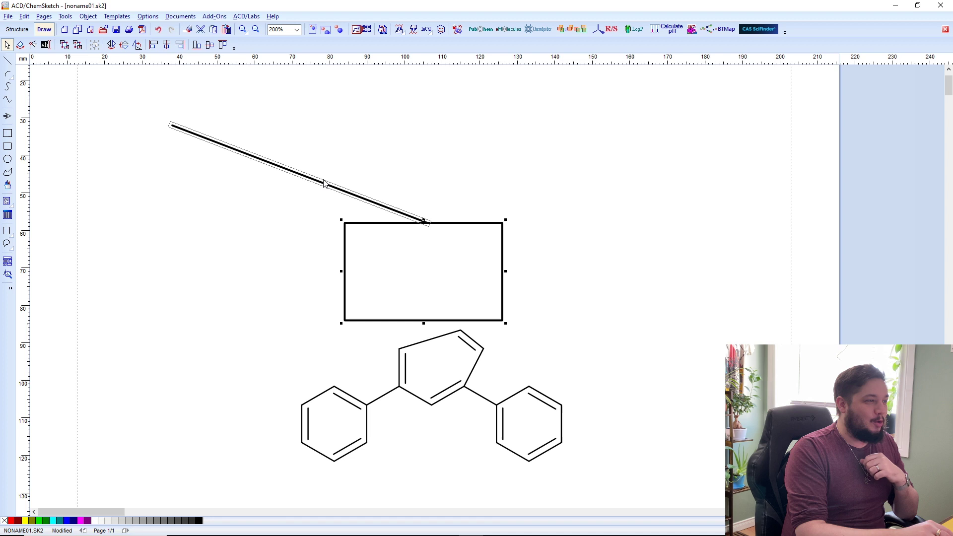
{"action": "left_click", "coordinate": [423, 160]}
{"action": "left_click_drag", "start_coordinate": [361, 193], "coordinate": [511, 194]}
{"action": "left_click", "coordinate": [698, 106]}
{"action": "key", "text": "ctrl+a"}
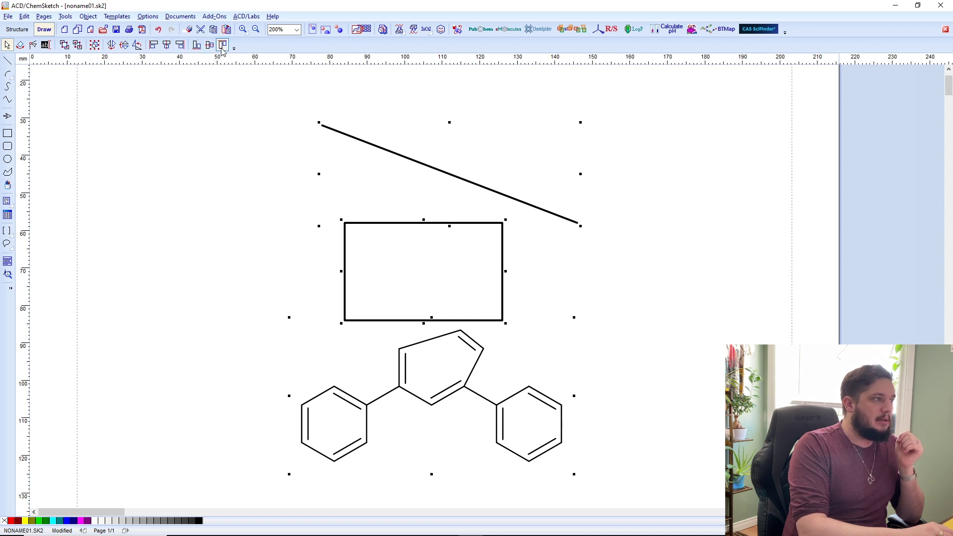
- Apply Center Horizontally, Align Left and Align Right, then select only the ring structure
{"action": "left_click", "coordinate": [167, 46]}
{"action": "left_click", "coordinate": [156, 46]}
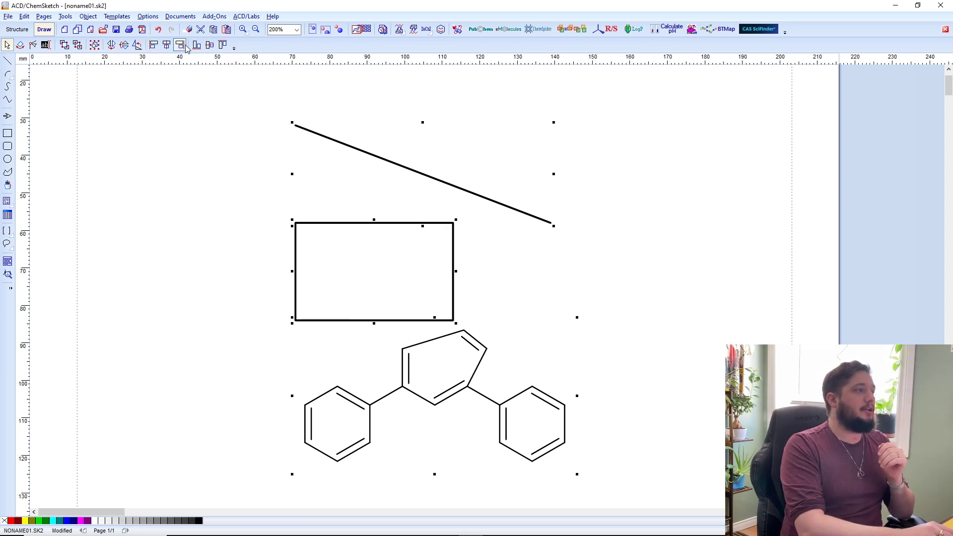
{"action": "left_click", "coordinate": [181, 45]}
{"action": "left_click", "coordinate": [596, 246]}
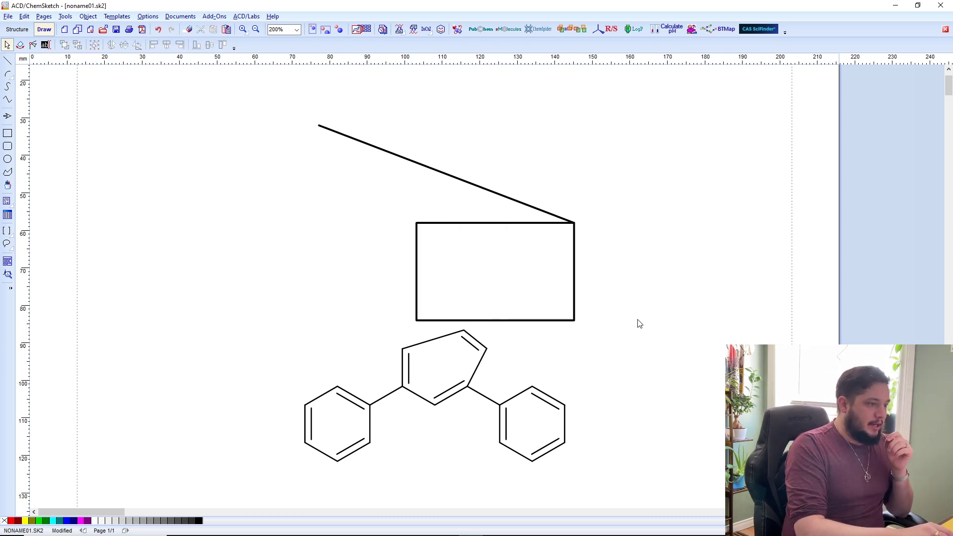
{"action": "left_click_drag", "start_coordinate": [663, 298], "coordinate": [221, 511]}
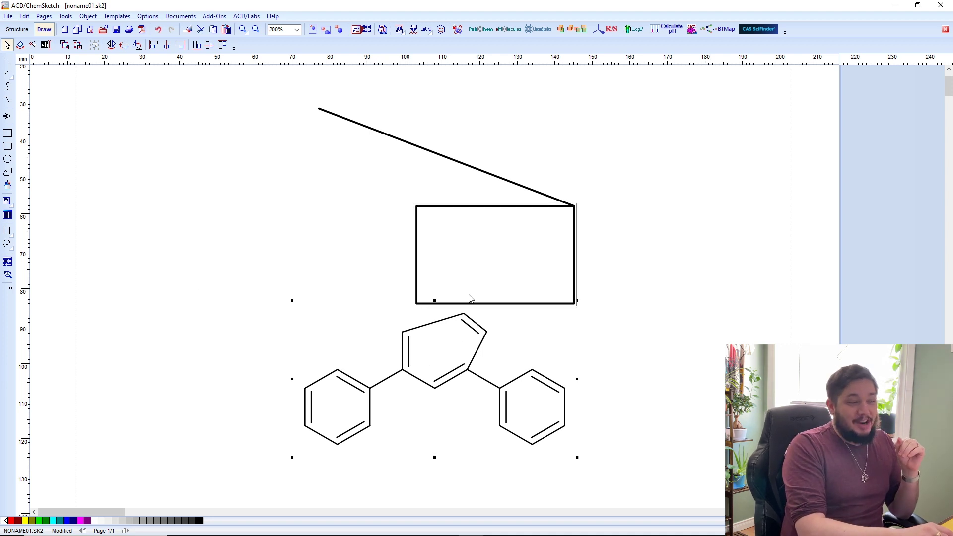
{"action": "left_click", "coordinate": [129, 50]}
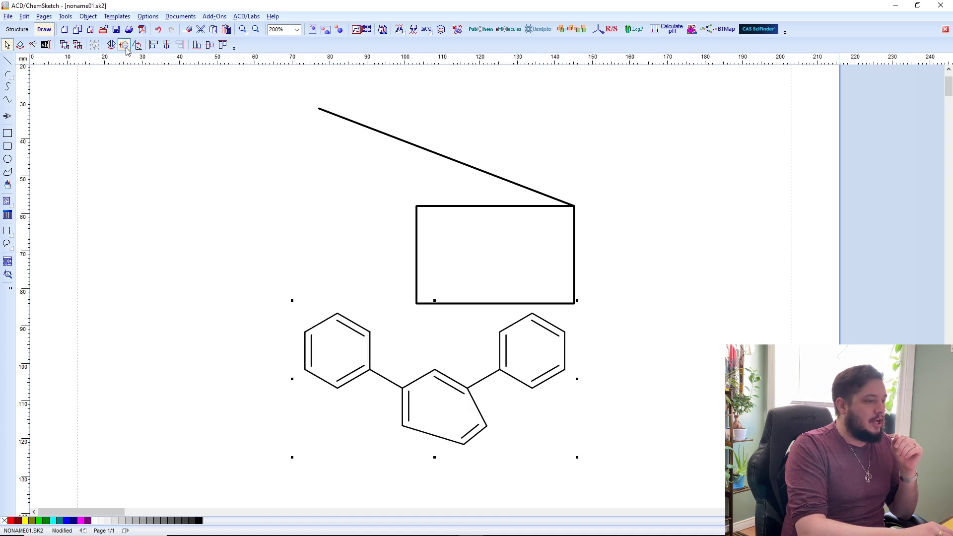
{"action": "left_click", "coordinate": [127, 49]}
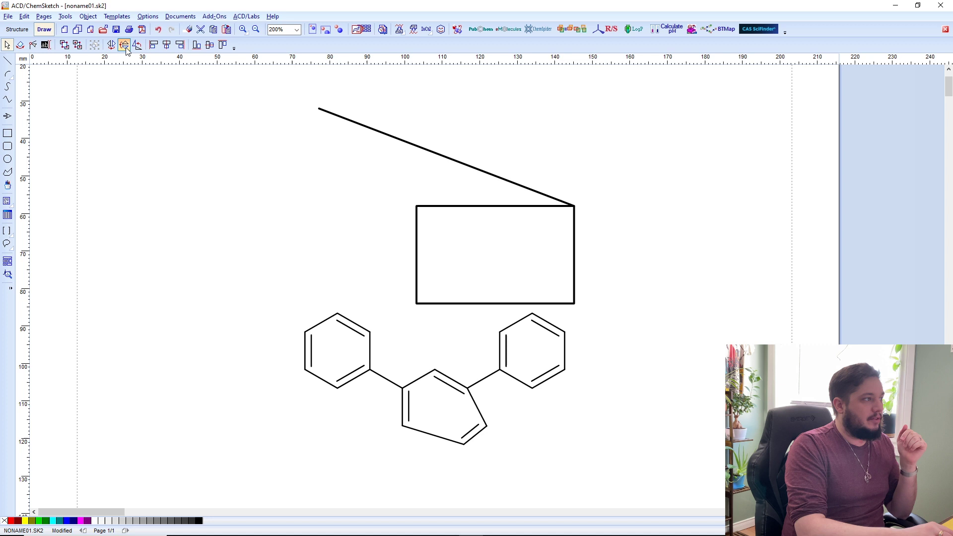
{"action": "left_click", "coordinate": [117, 48]}
{"action": "left_click", "coordinate": [116, 48]}
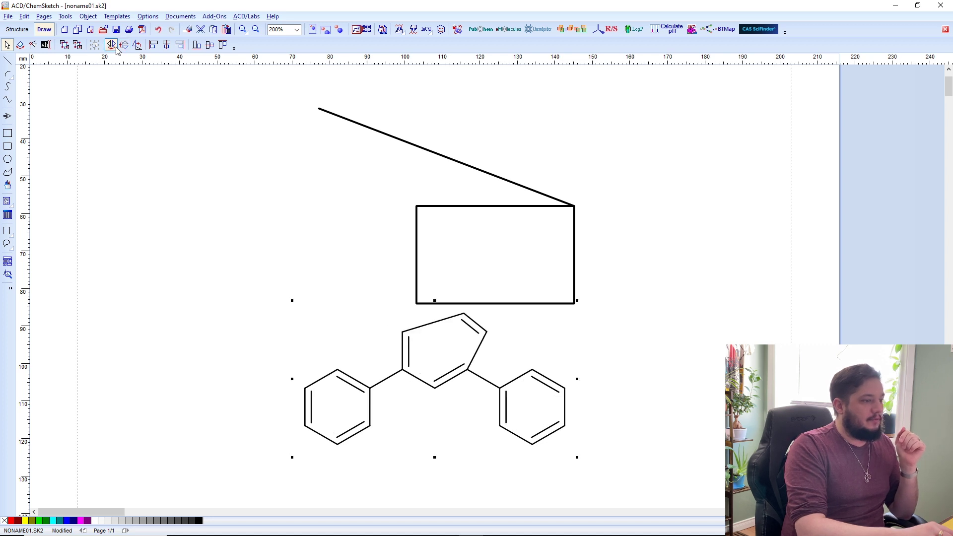
{"action": "left_click", "coordinate": [134, 50]}
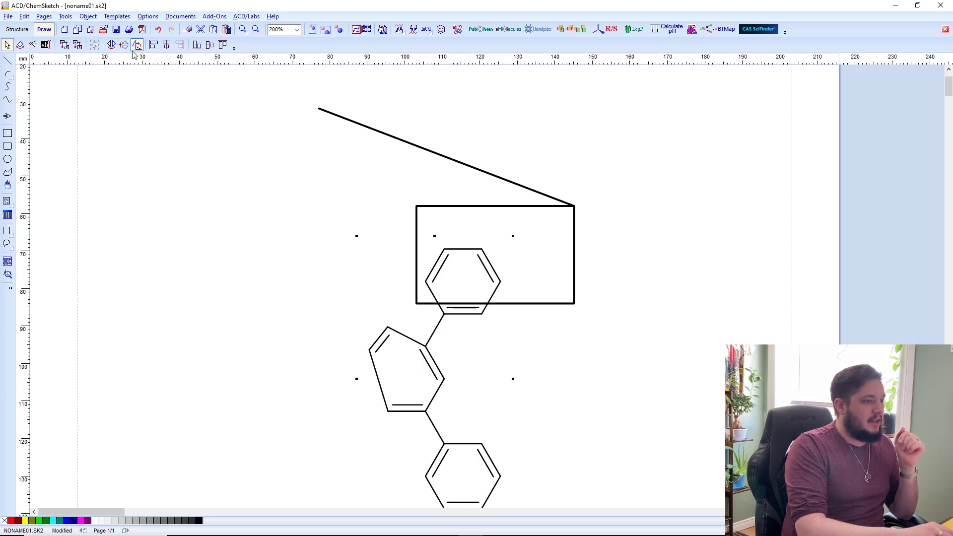
{"action": "left_click", "coordinate": [134, 50]}
{"action": "left_click", "coordinate": [134, 49]}
{"action": "left_click", "coordinate": [134, 49]}
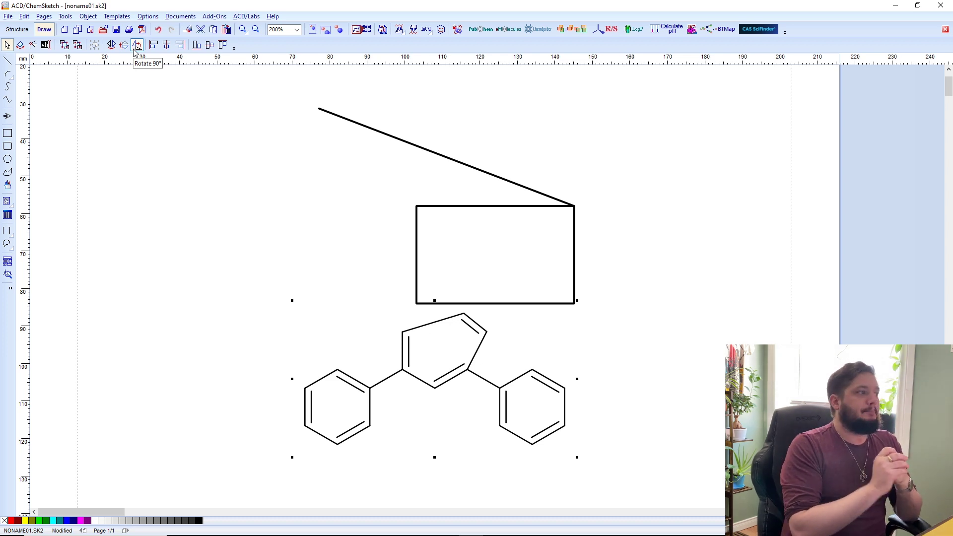
- Move the rectangle up and to the left of the slanted line
{"action": "left_click", "coordinate": [172, 179]}
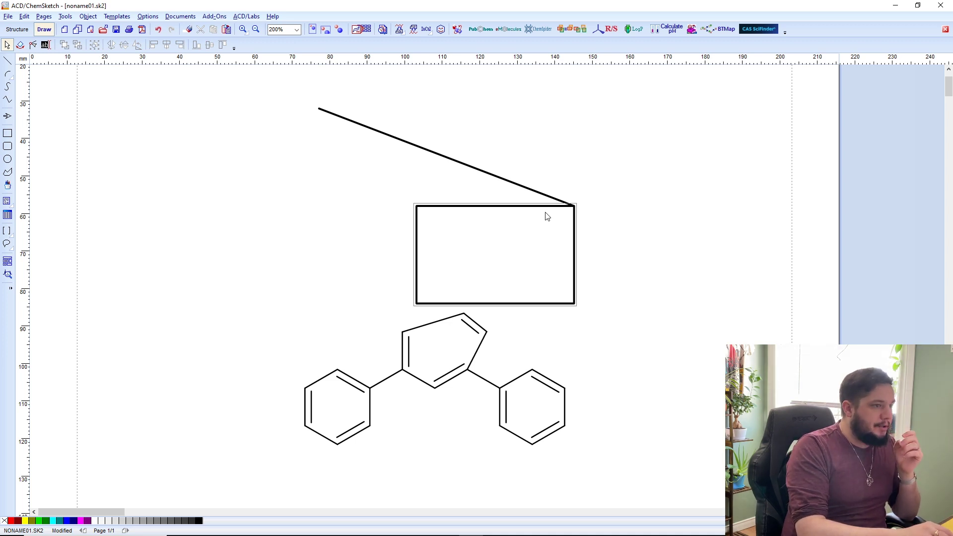
{"action": "left_click", "coordinate": [428, 279]}
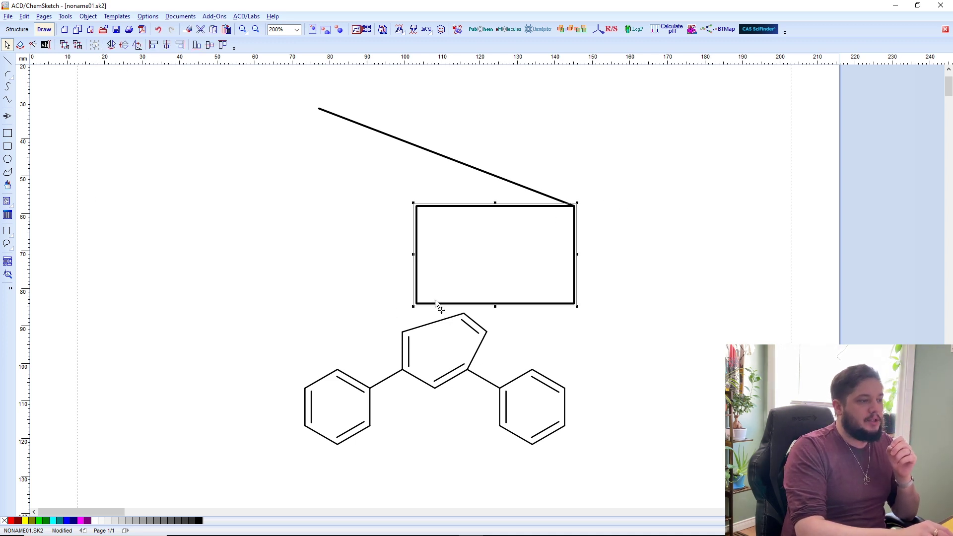
{"action": "left_click_drag", "start_coordinate": [435, 299], "coordinate": [206, 262]}
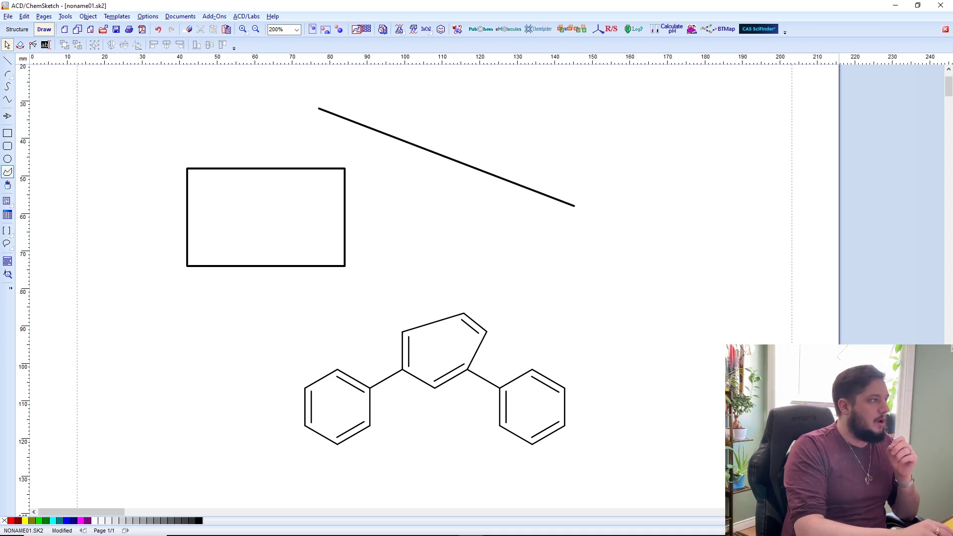
- Tilt the rectangle about 8 degrees, then undo the rotation to keep it upright
{"action": "left_click", "coordinate": [20, 45]}
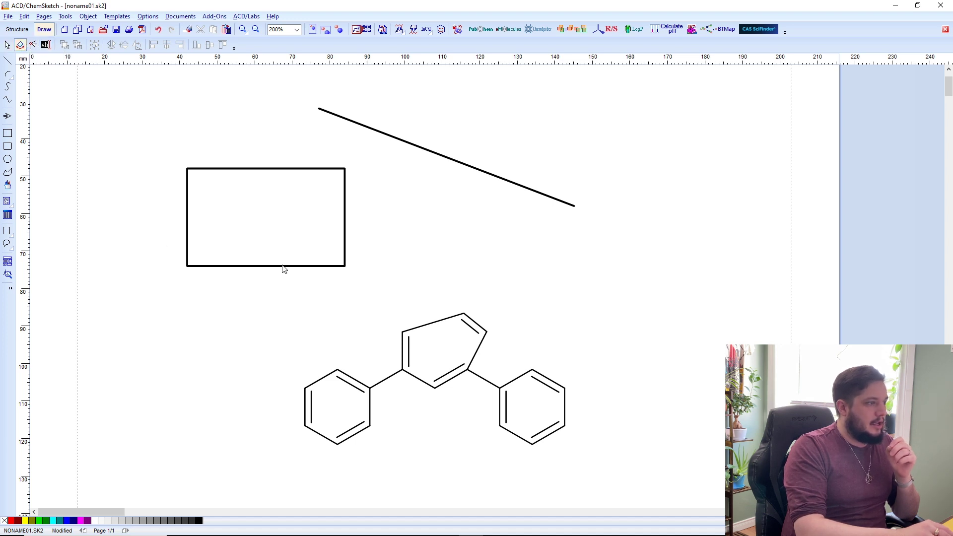
{"action": "left_click", "coordinate": [344, 223]}
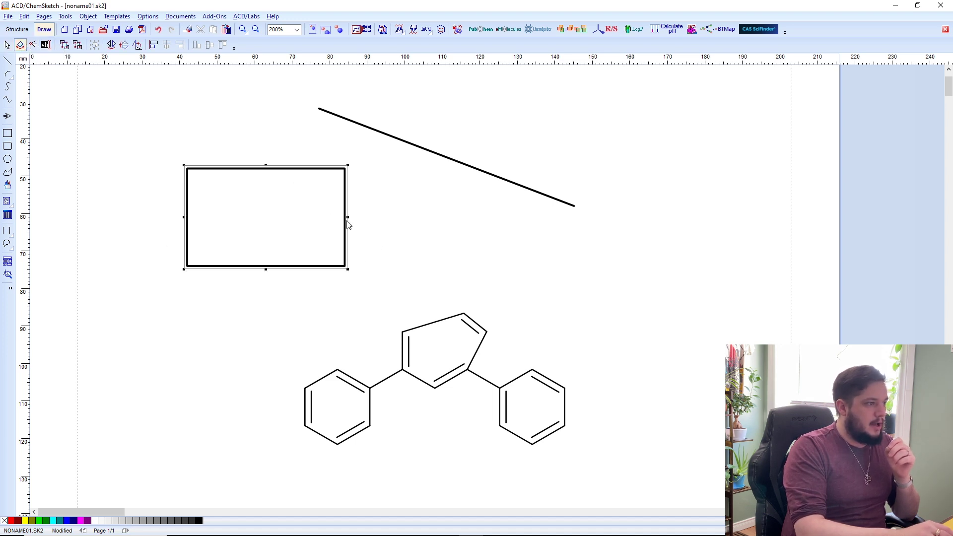
{"action": "left_click", "coordinate": [347, 269]}
{"action": "left_click_drag", "start_coordinate": [347, 269], "coordinate": [347, 283]}
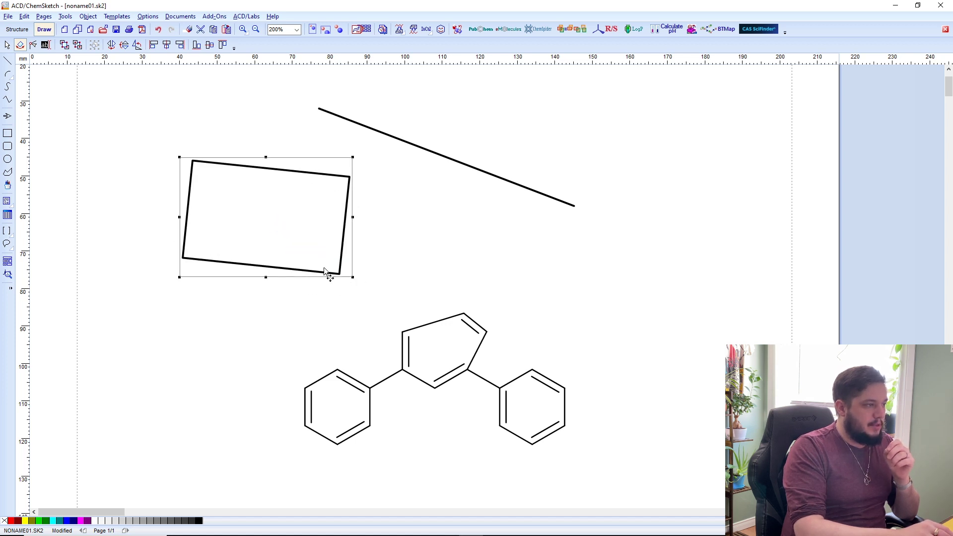
{"action": "key", "text": "ctrl+z"}
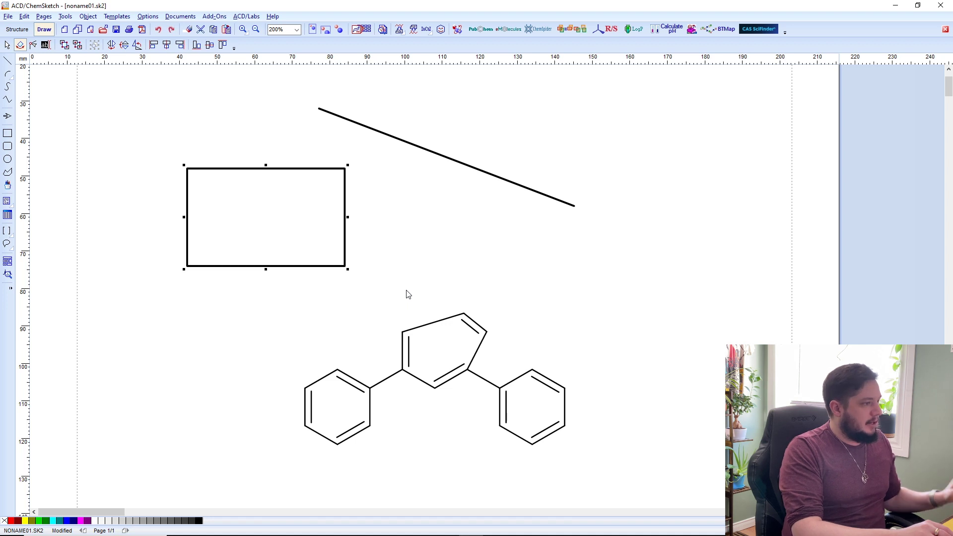
- Round off the first rectangle's corners strongly
{"action": "left_click", "coordinate": [210, 291]}
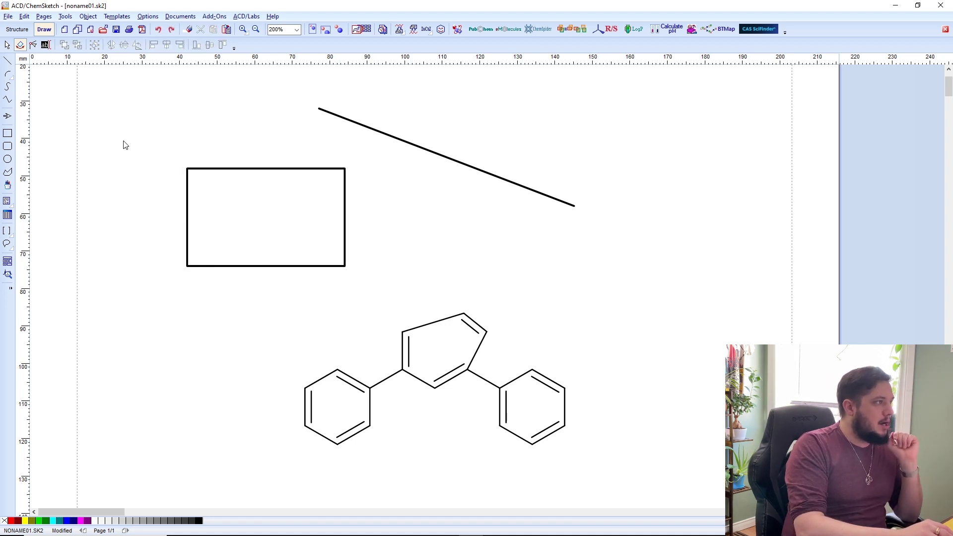
{"action": "left_click", "coordinate": [33, 46]}
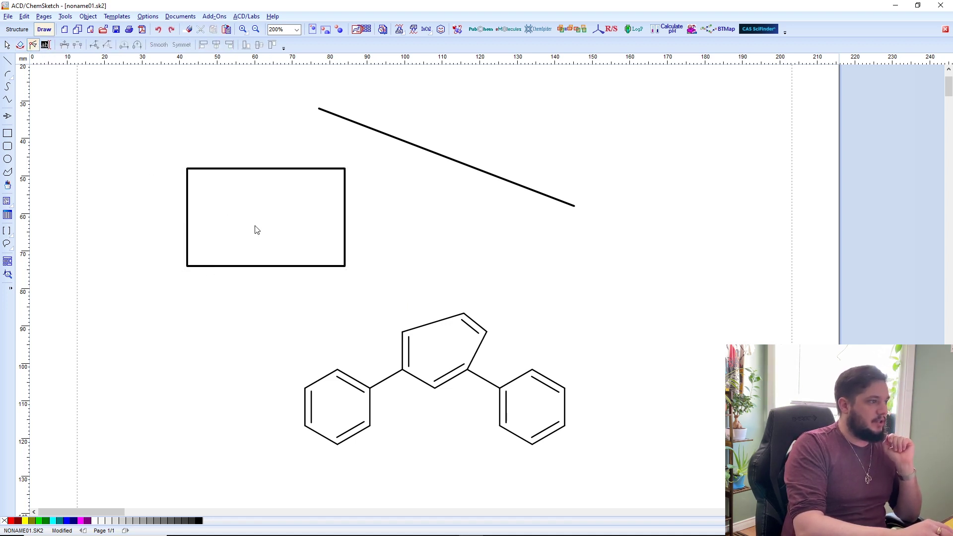
{"action": "left_click", "coordinate": [345, 268]}
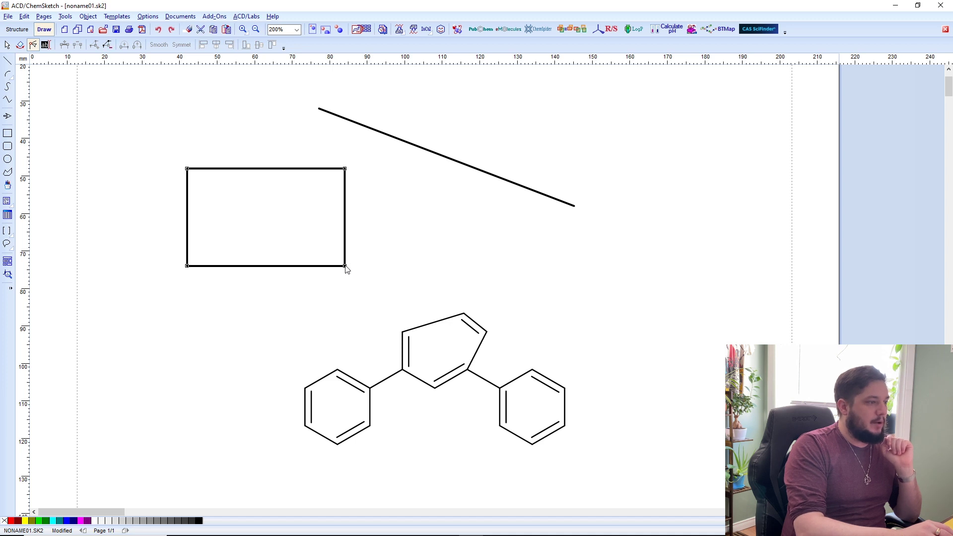
{"action": "left_click_drag", "start_coordinate": [344, 265], "coordinate": [301, 239]}
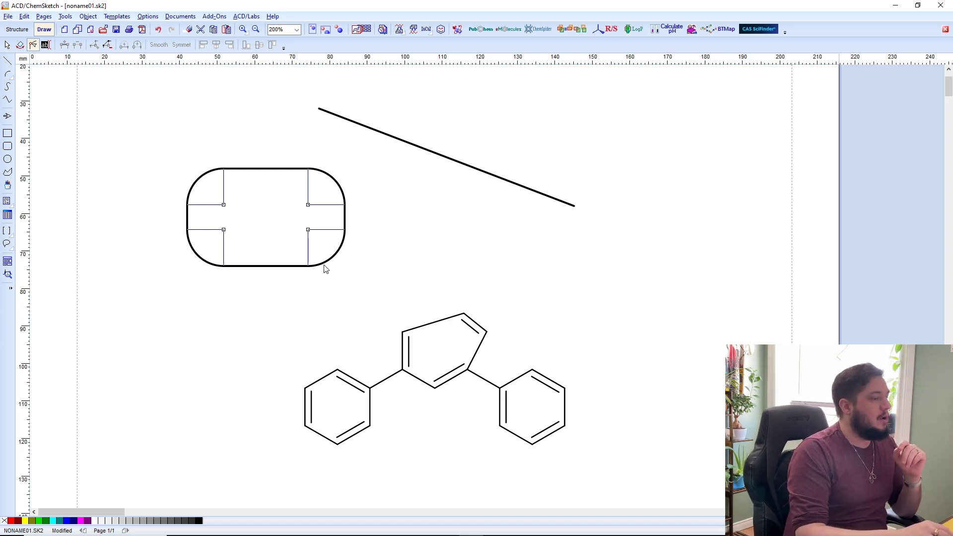
- Draw a rounded rectangle to the right and make its corners only slightly rounded
{"action": "left_click", "coordinate": [7, 145]}
{"action": "left_click_drag", "start_coordinate": [515, 248], "coordinate": [656, 329]}
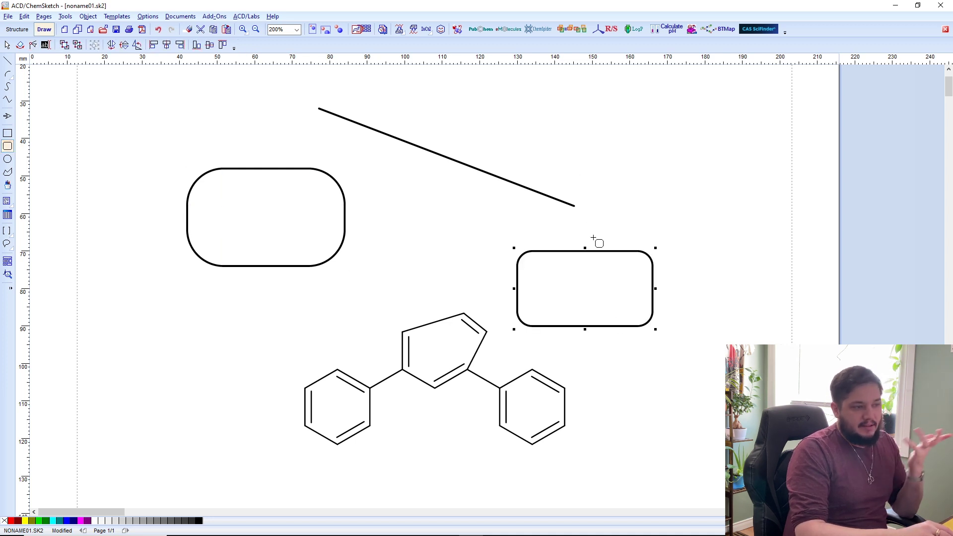
{"action": "left_click", "coordinate": [33, 44]}
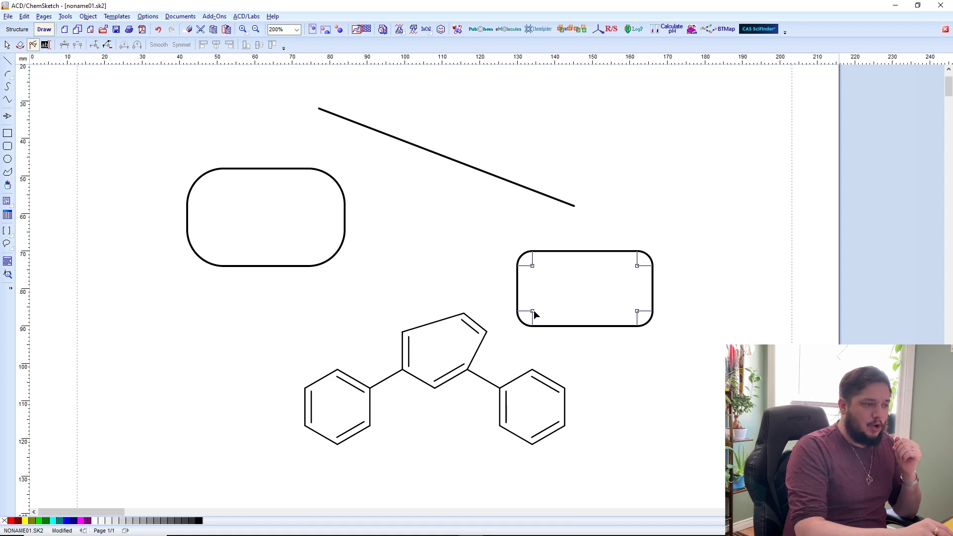
{"action": "left_click_drag", "start_coordinate": [532, 314], "coordinate": [525, 319]}
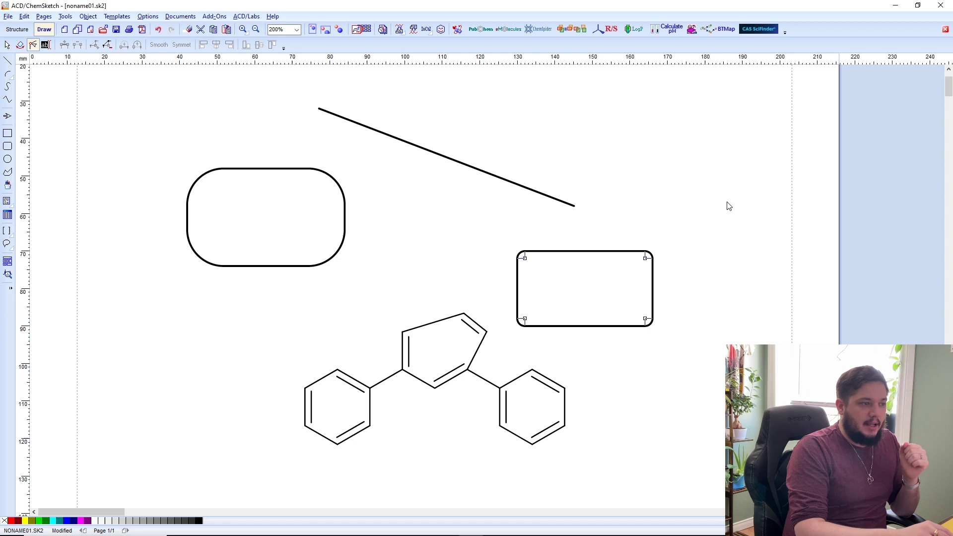
- Draw a four-cornered polygon below the molecule, closing it at its first corner
{"action": "left_click", "coordinate": [8, 173]}
{"action": "scroll", "coordinate": [340, 308], "scroll_direction": "down", "scroll_amount": 5}
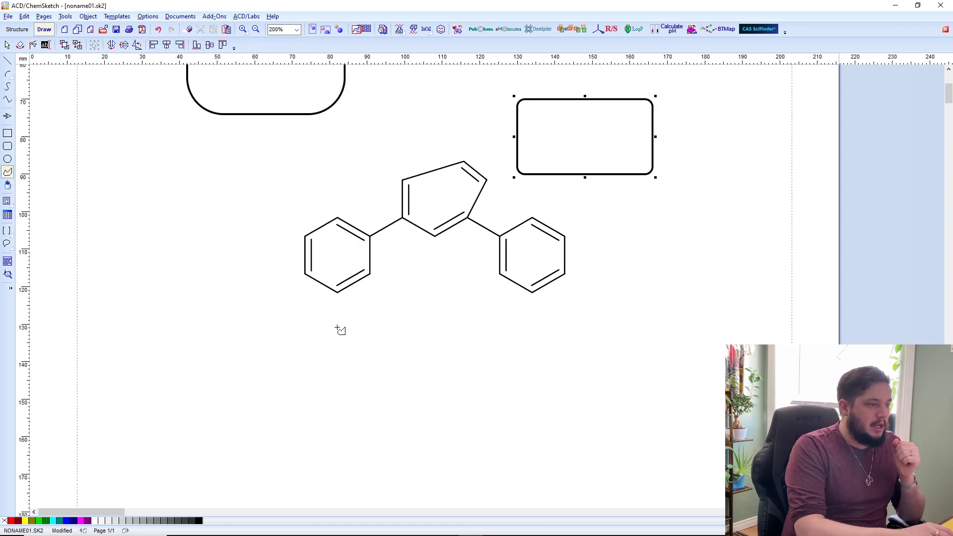
{"action": "left_click", "coordinate": [331, 290]}
{"action": "left_click", "coordinate": [427, 252]}
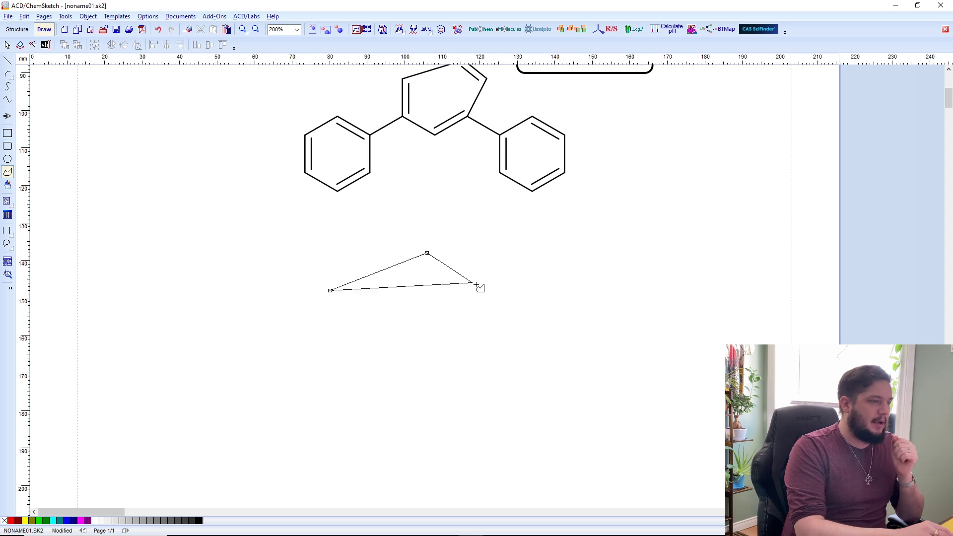
{"action": "left_click", "coordinate": [487, 290]}
{"action": "left_click", "coordinate": [420, 365]}
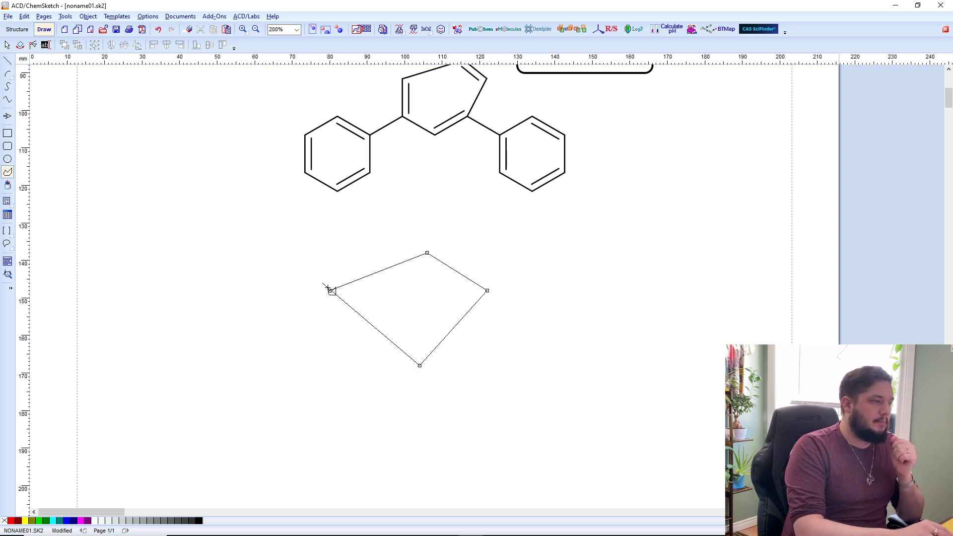
{"action": "left_click", "coordinate": [331, 291]}
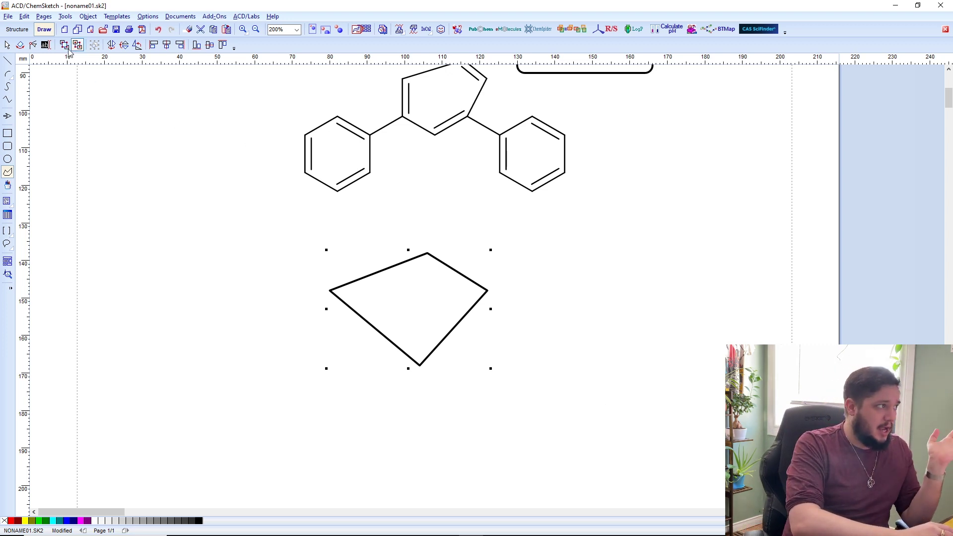
{"action": "left_click", "coordinate": [18, 29]}
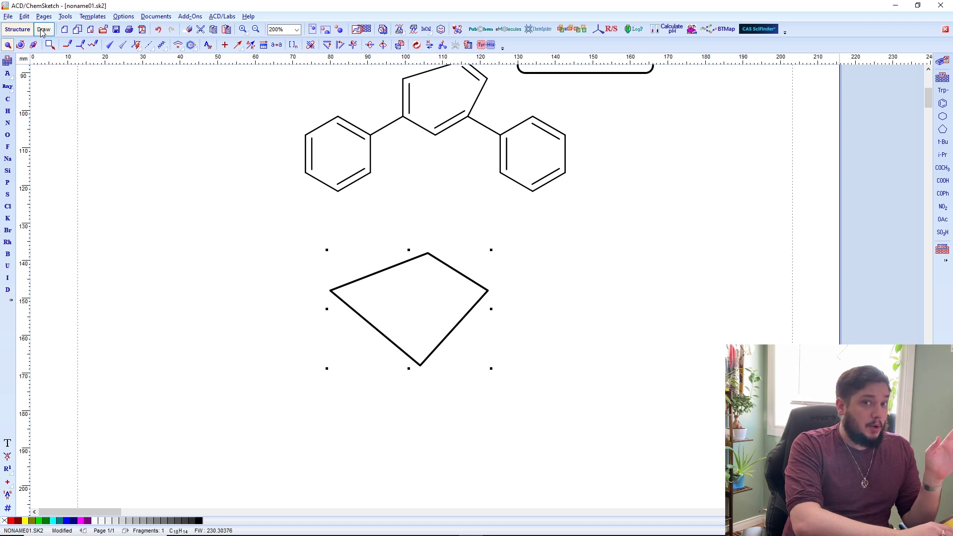
{"action": "left_click", "coordinate": [44, 30]}
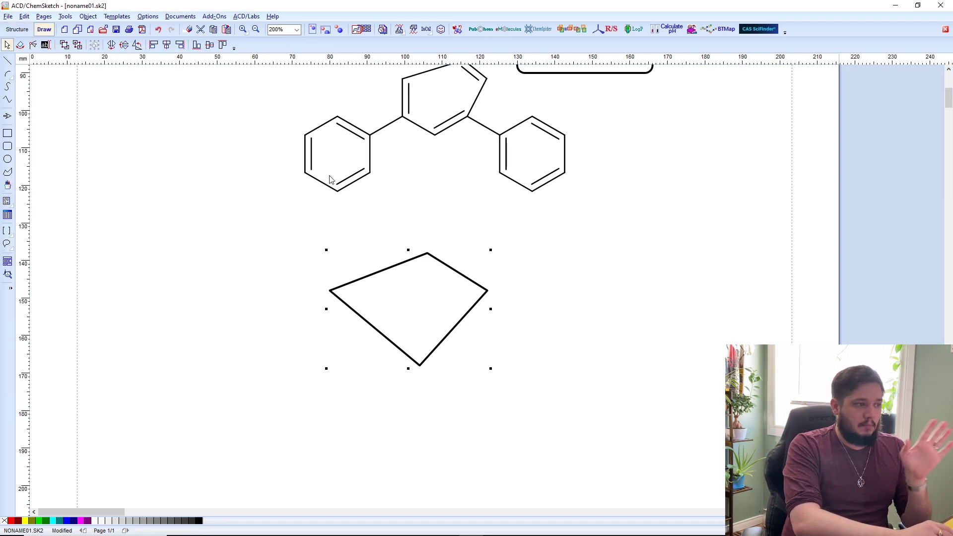
{"action": "left_click", "coordinate": [495, 381]}
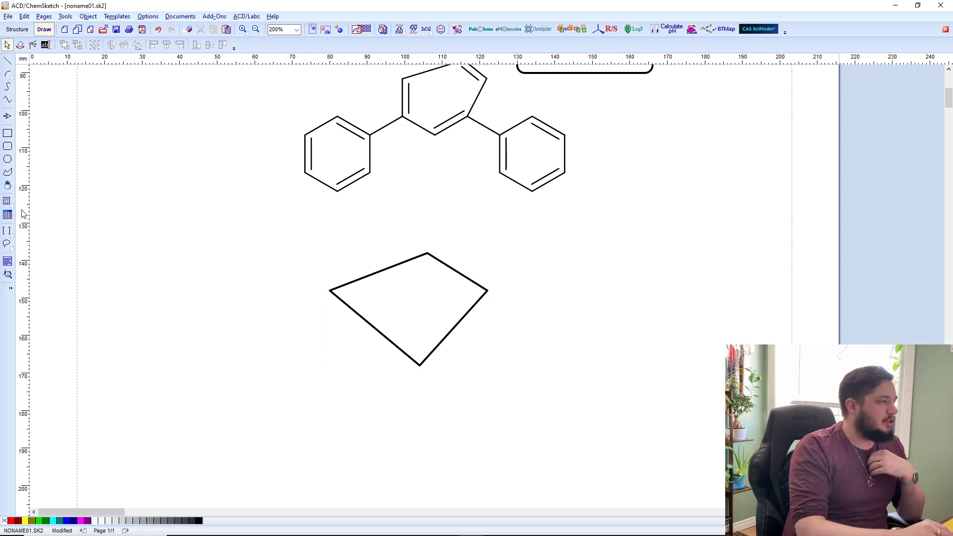
- Insert the 'ACDLabs Logo.jpg' image in a frame left of the polygon
{"action": "left_click", "coordinate": [8, 185]}
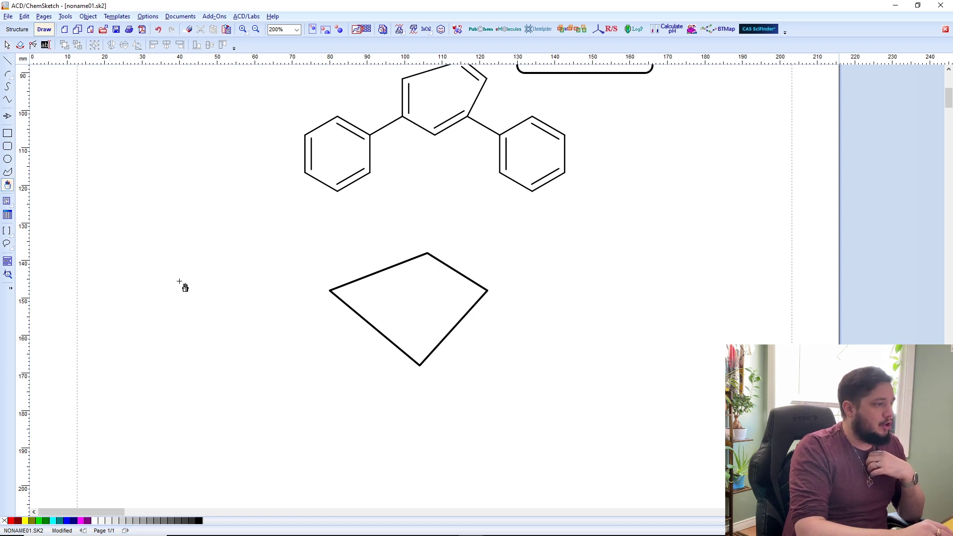
{"action": "left_click_drag", "start_coordinate": [142, 256], "coordinate": [258, 357]}
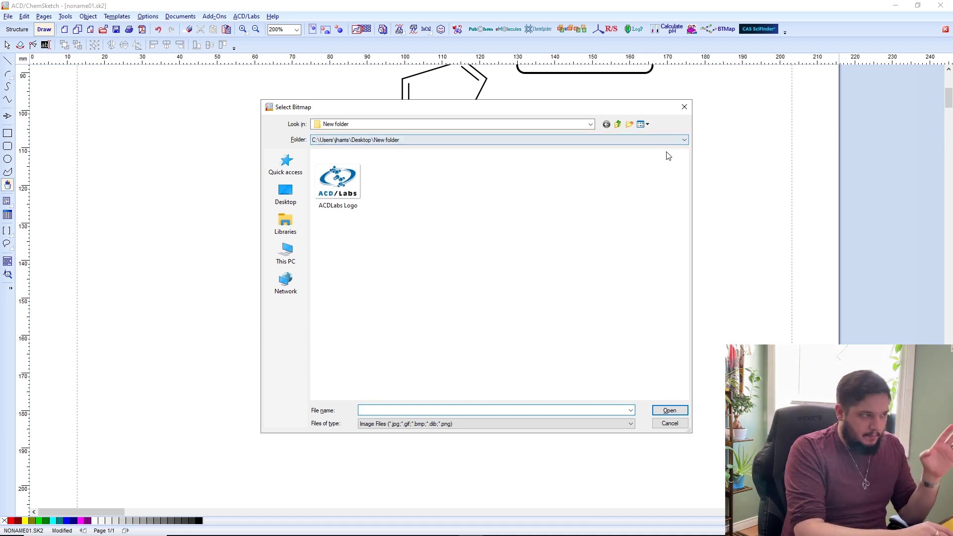
{"action": "left_click", "coordinate": [361, 191]}
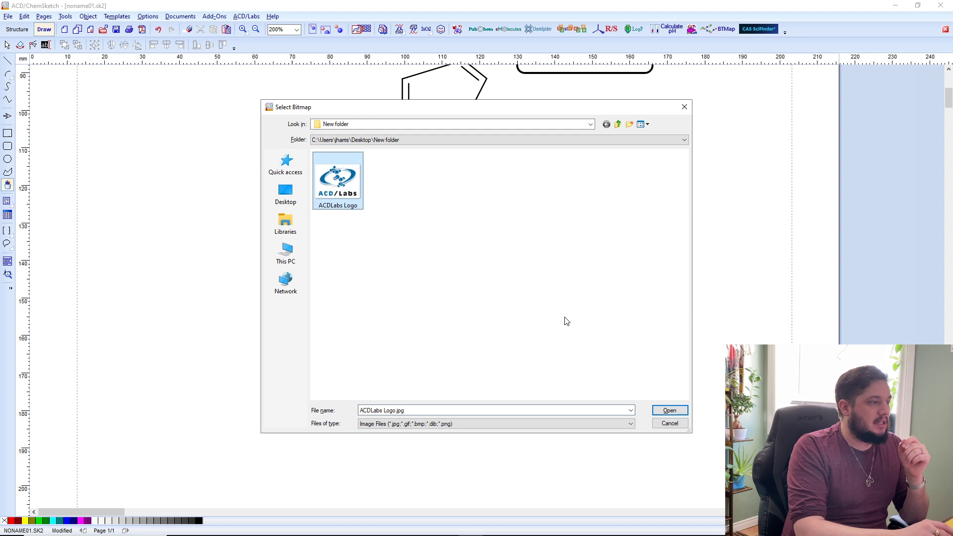
{"action": "left_click", "coordinate": [680, 413]}
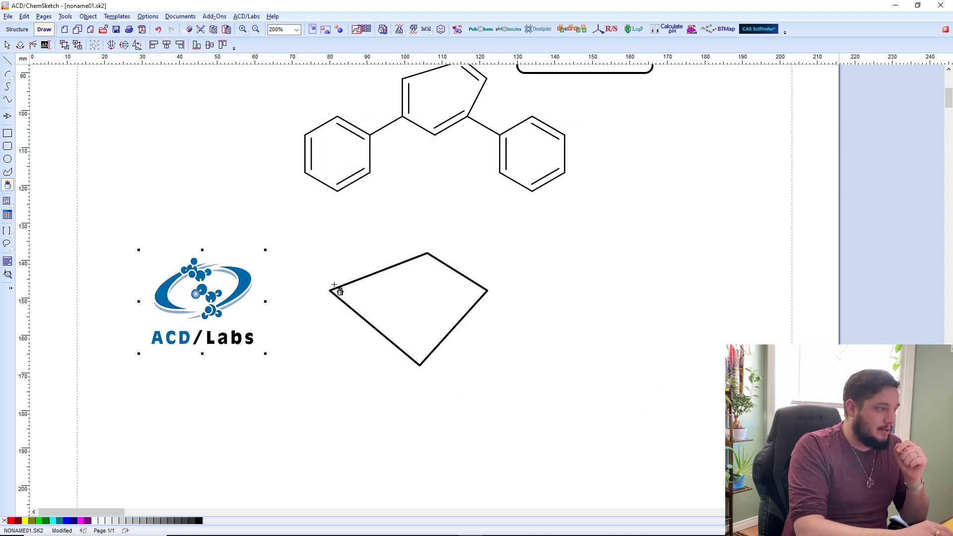
{"action": "scroll", "coordinate": [340, 283], "scroll_direction": "up", "scroll_amount": 5}
{"action": "scroll", "coordinate": [344, 290], "scroll_direction": "down", "scroll_amount": 2}
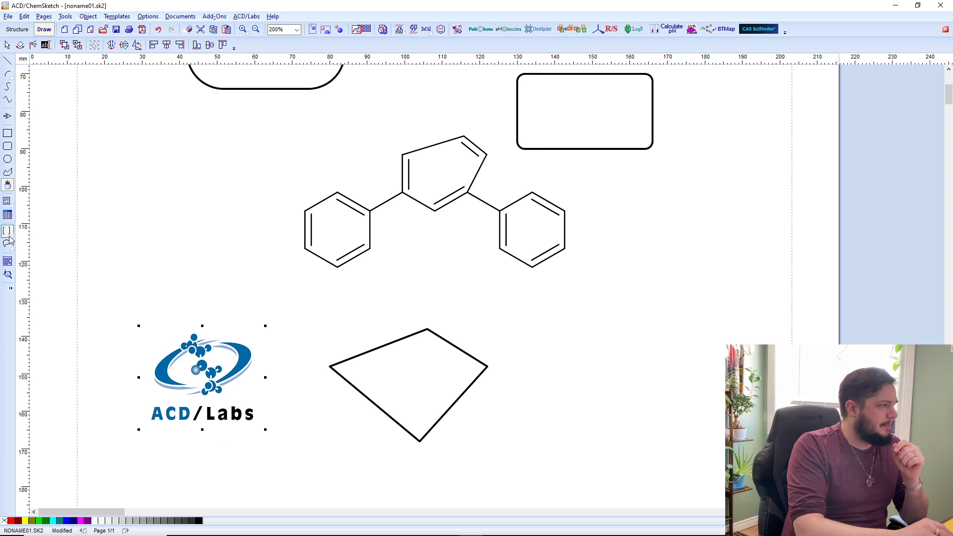
{"action": "mouse_move", "coordinate": [10, 240]}
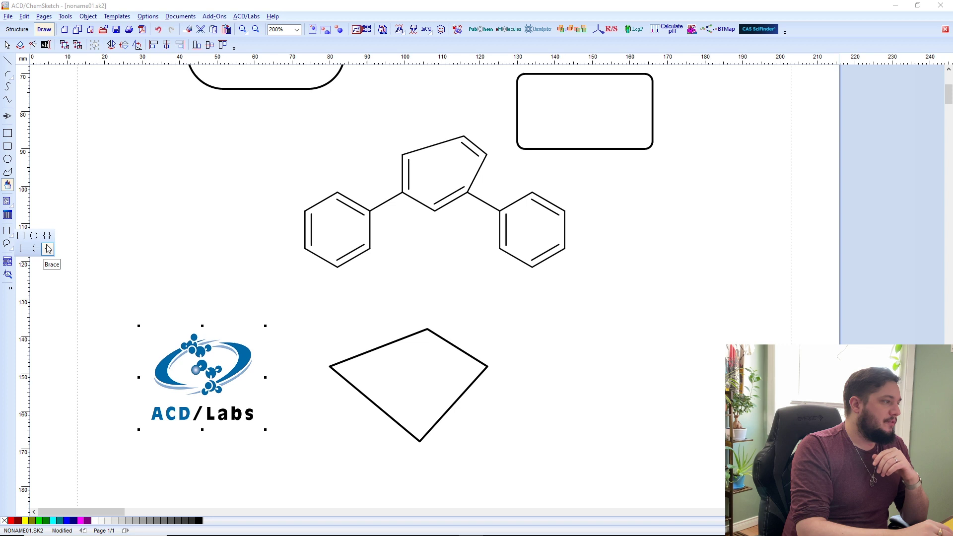
{"action": "left_click", "coordinate": [15, 30]}
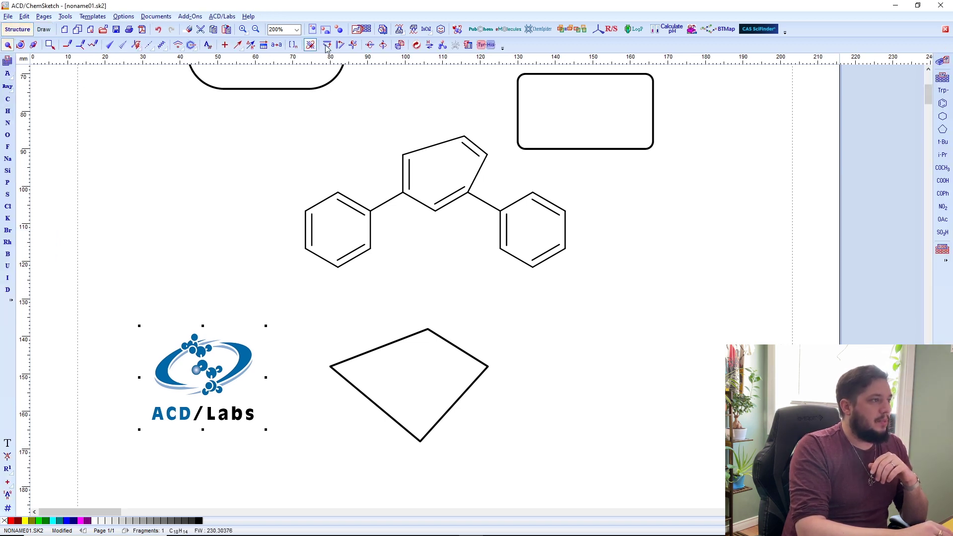
{"action": "left_click", "coordinate": [293, 46]}
{"action": "left_click_drag", "start_coordinate": [382, 119], "coordinate": [490, 231]}
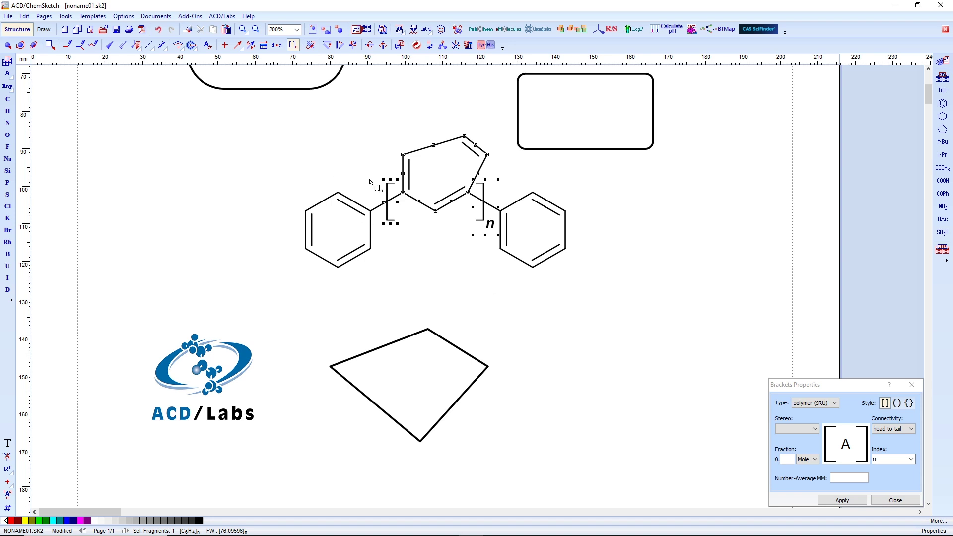
{"action": "left_click", "coordinate": [893, 500]}
{"action": "left_click", "coordinate": [44, 29]}
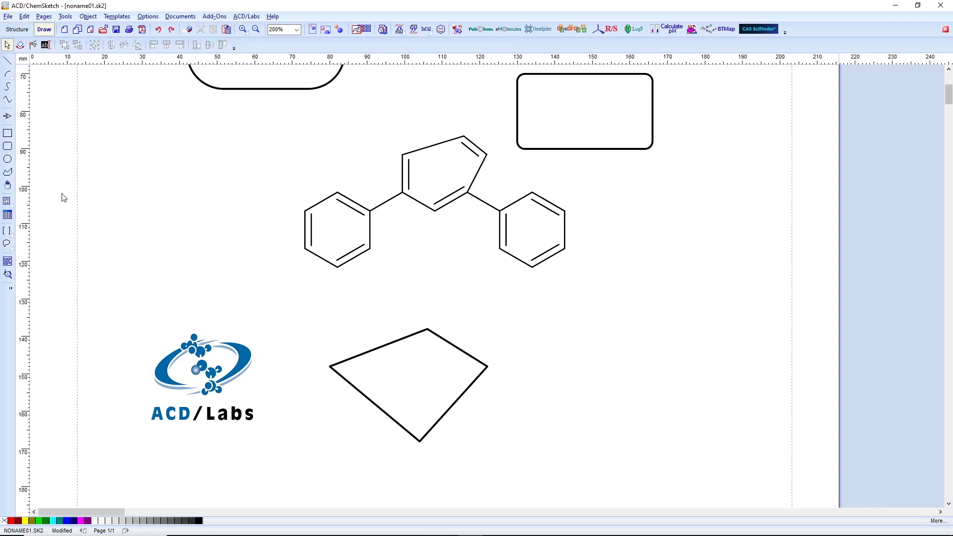
- Draw a tall square-bracket pair spanning the full terphenyl structure
{"action": "left_click", "coordinate": [7, 231]}
{"action": "left_click_drag", "start_coordinate": [286, 124], "coordinate": [299, 280]}
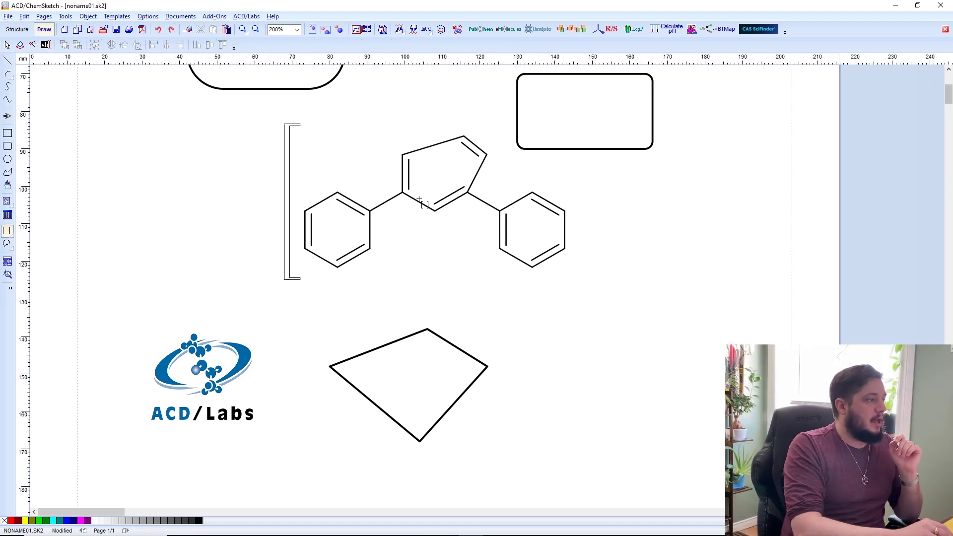
{"action": "left_click", "coordinate": [399, 175]}
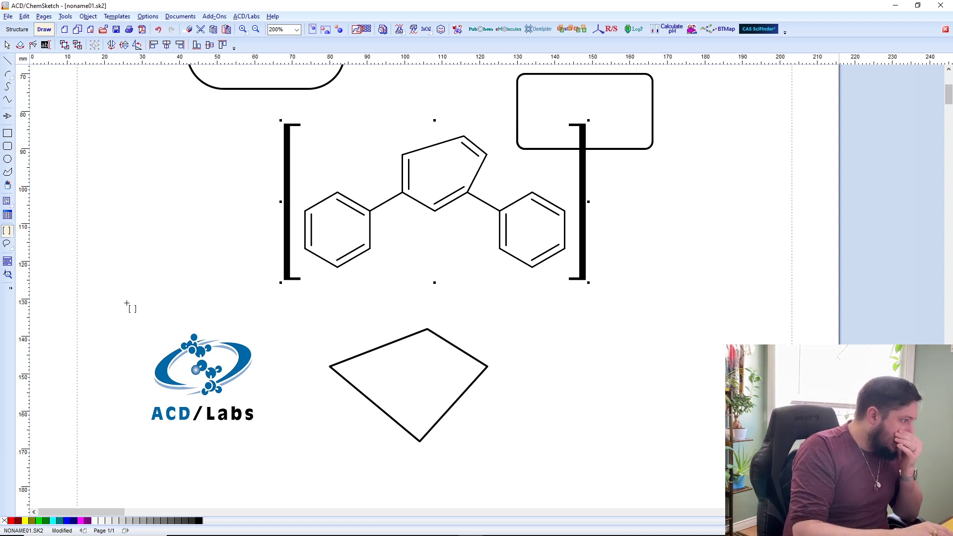
{"action": "scroll", "coordinate": [175, 220], "scroll_direction": "up", "scroll_amount": 5}
{"action": "scroll", "coordinate": [172, 221], "scroll_direction": "down", "scroll_amount": 3}
{"action": "scroll", "coordinate": [194, 171], "scroll_direction": "down", "scroll_amount": 3}
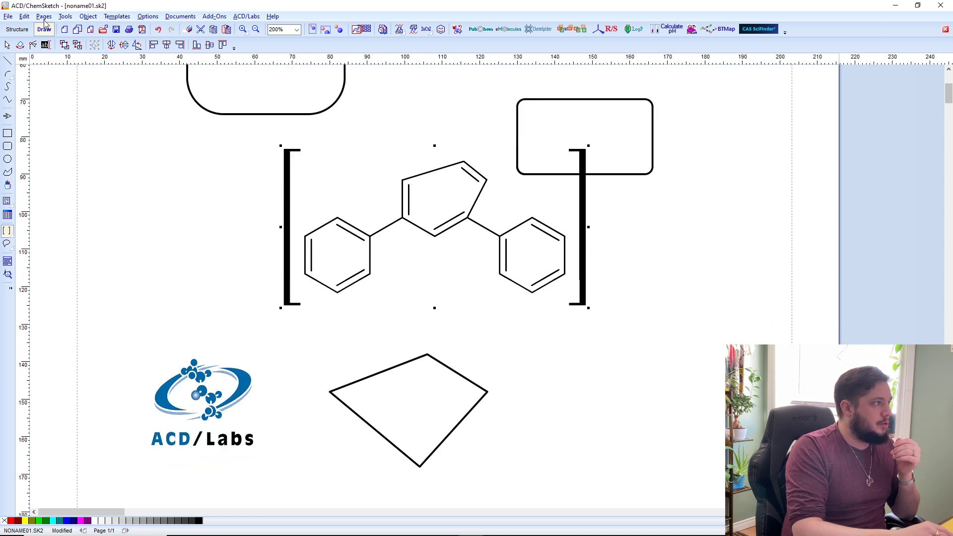
- On a new blank page, draw a horizontal carbon chain
{"action": "left_click", "coordinate": [78, 31]}
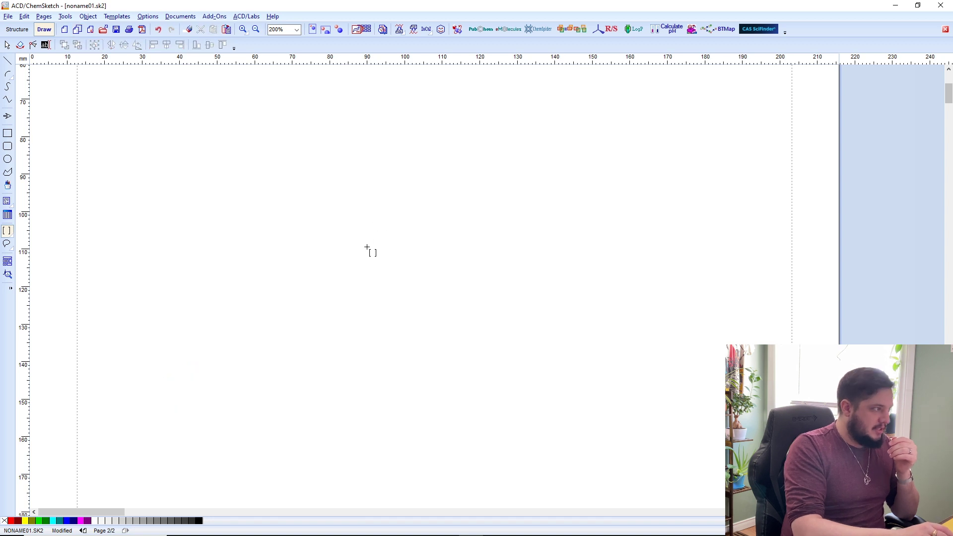
{"action": "left_click", "coordinate": [17, 29]}
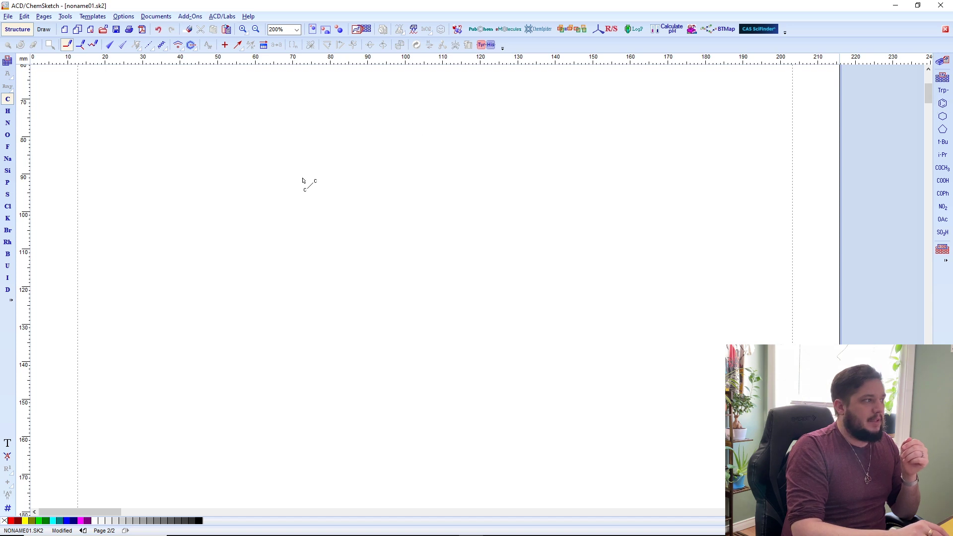
{"action": "left_click", "coordinate": [93, 44]}
{"action": "left_click_drag", "start_coordinate": [262, 209], "coordinate": [418, 210]}
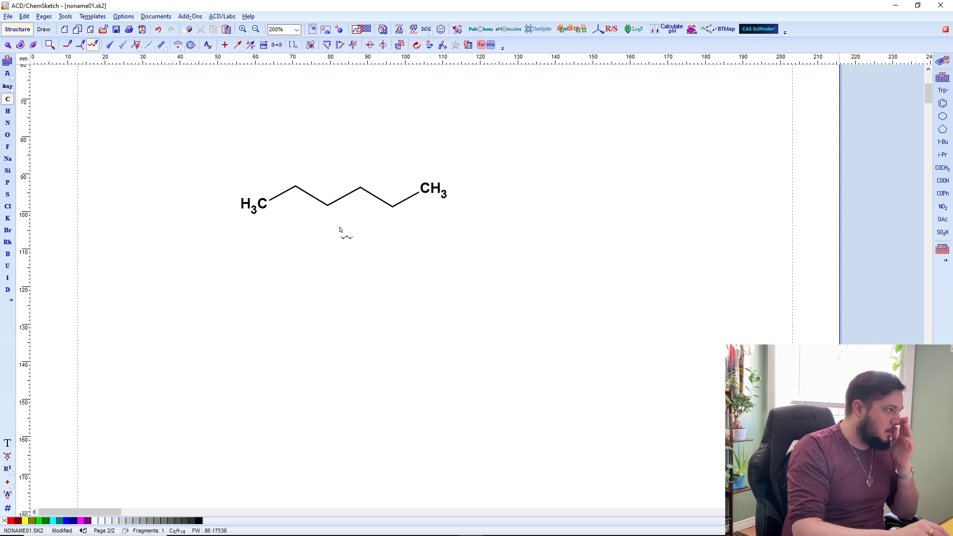
- Build a carboxylic acid group at one end with a C=O and an OH
{"action": "left_click", "coordinate": [8, 135]}
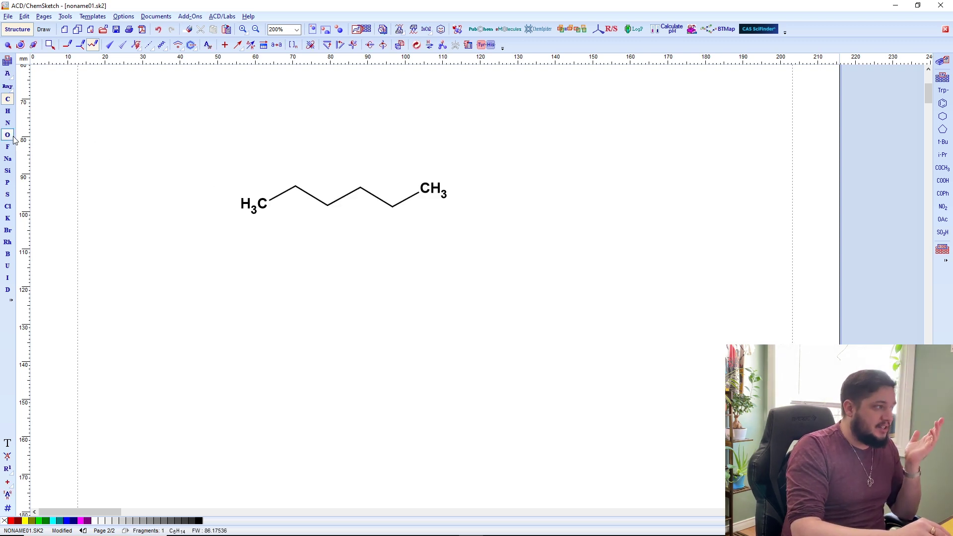
{"action": "left_click_drag", "start_coordinate": [260, 217], "coordinate": [264, 238]}
{"action": "left_click", "coordinate": [264, 218]}
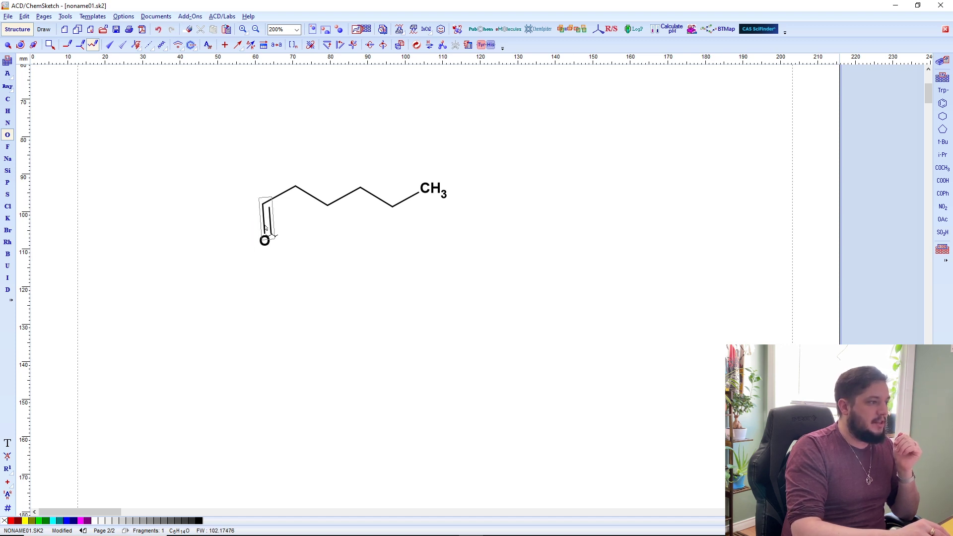
{"action": "left_click_drag", "start_coordinate": [259, 206], "coordinate": [221, 210]}
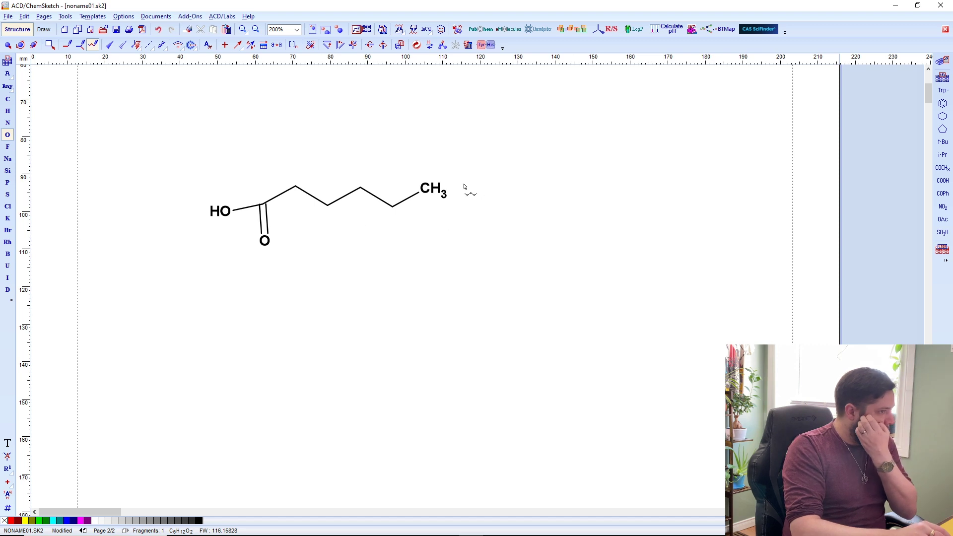
- Undo the stray OH bond and convert the chain's CH3 end into OH
{"action": "left_click_drag", "start_coordinate": [427, 190], "coordinate": [462, 207]}
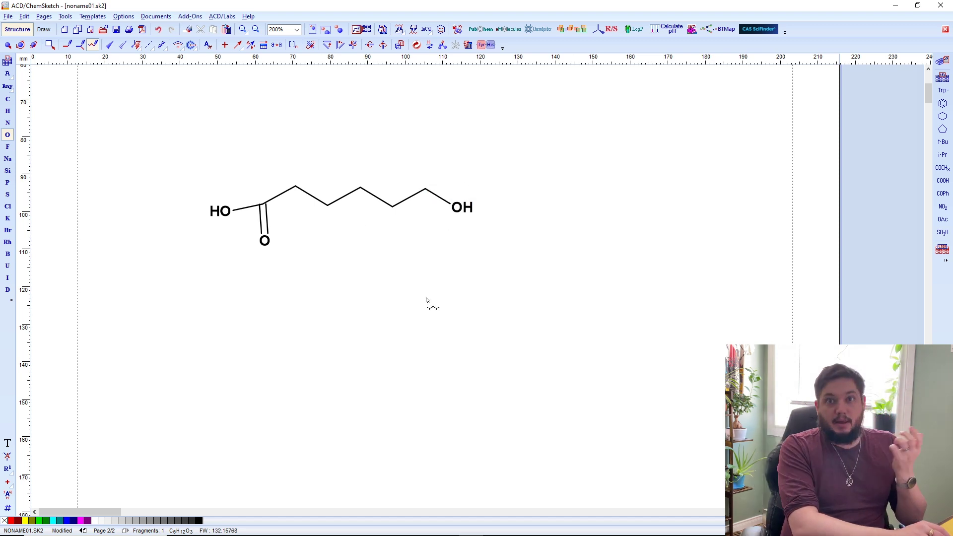
{"action": "key", "text": "ctrl+z"}
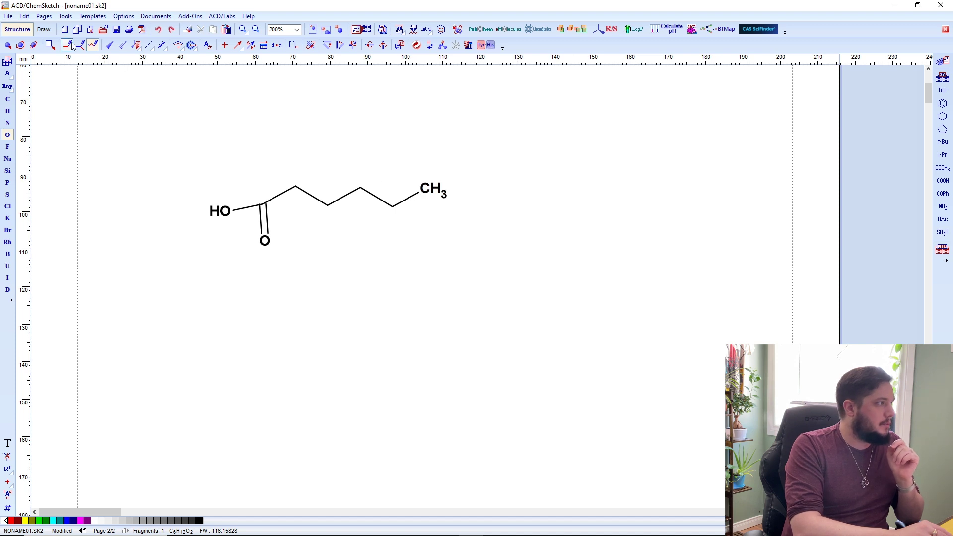
{"action": "left_click", "coordinate": [444, 193]}
- Clean the 5-hydroxypentanoic acid's bond angles, then move to the Draw workspace
{"action": "left_click", "coordinate": [417, 47]}
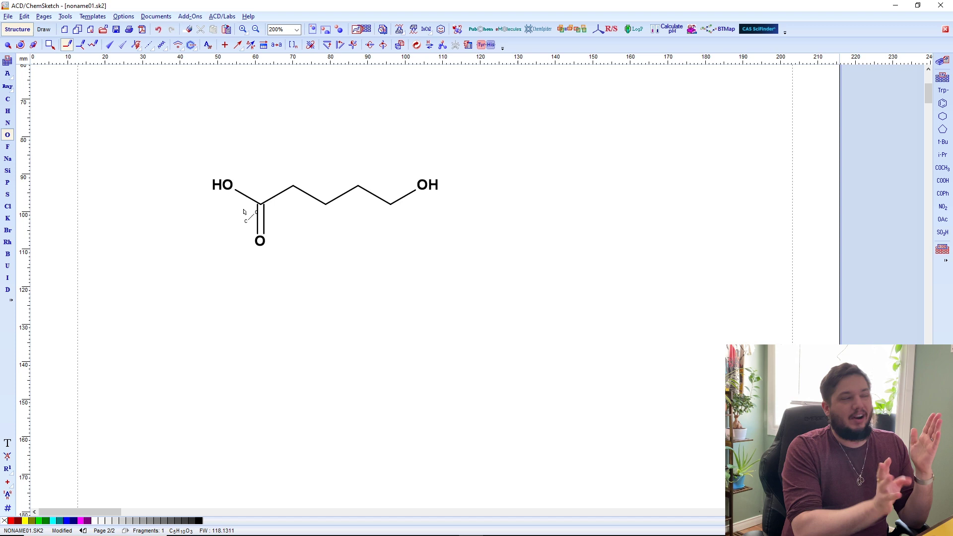
{"action": "left_click", "coordinate": [44, 30]}
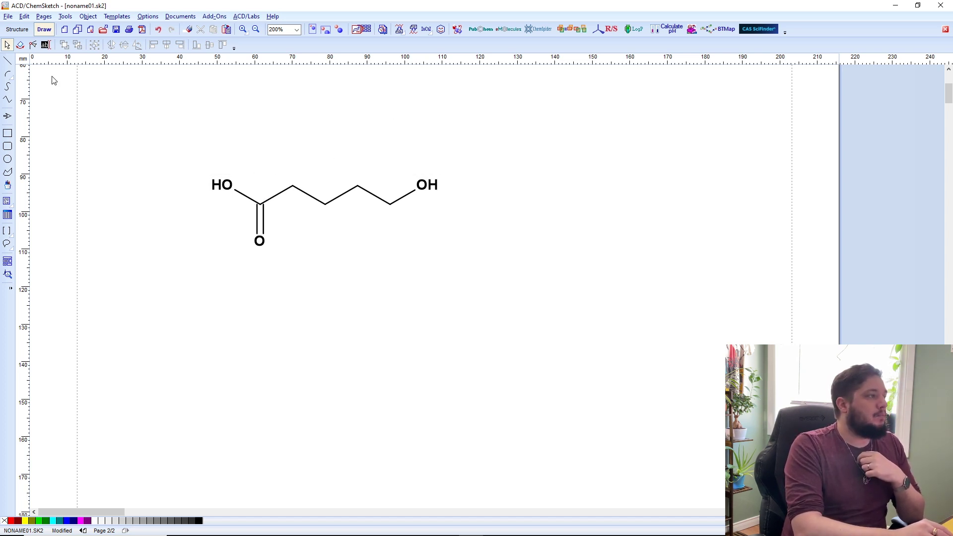
- Place a reaction arrow just right of the OH group and select it
{"action": "left_click", "coordinate": [17, 29]}
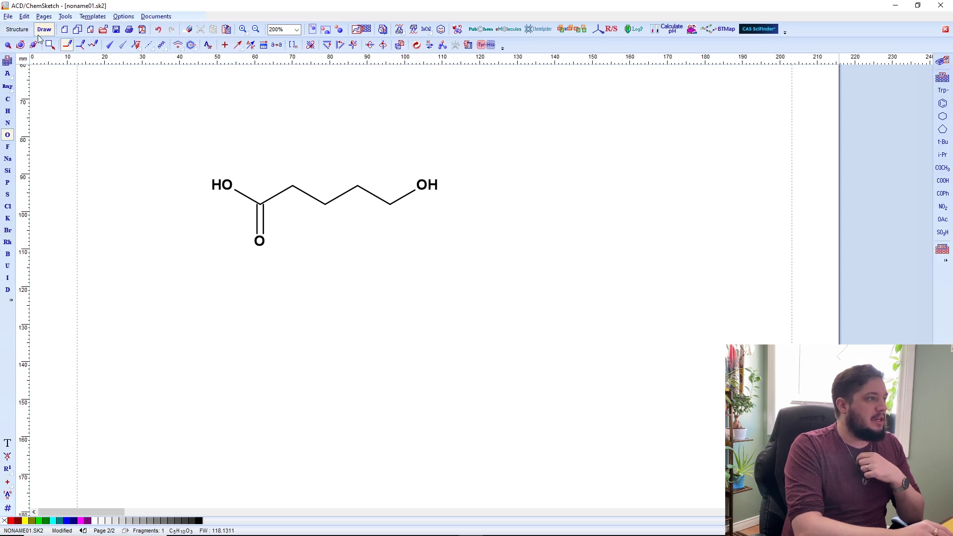
{"action": "left_click", "coordinate": [243, 46]}
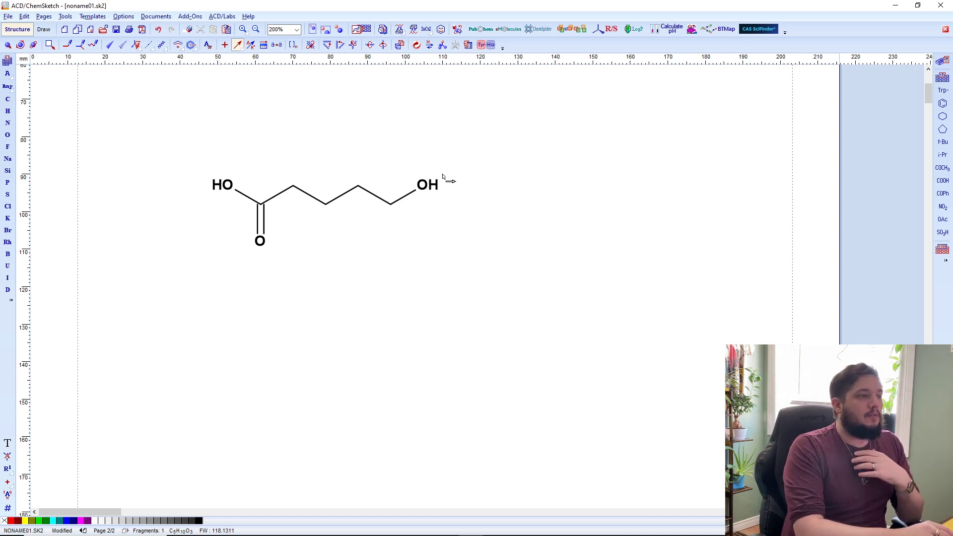
{"action": "left_click", "coordinate": [465, 192]}
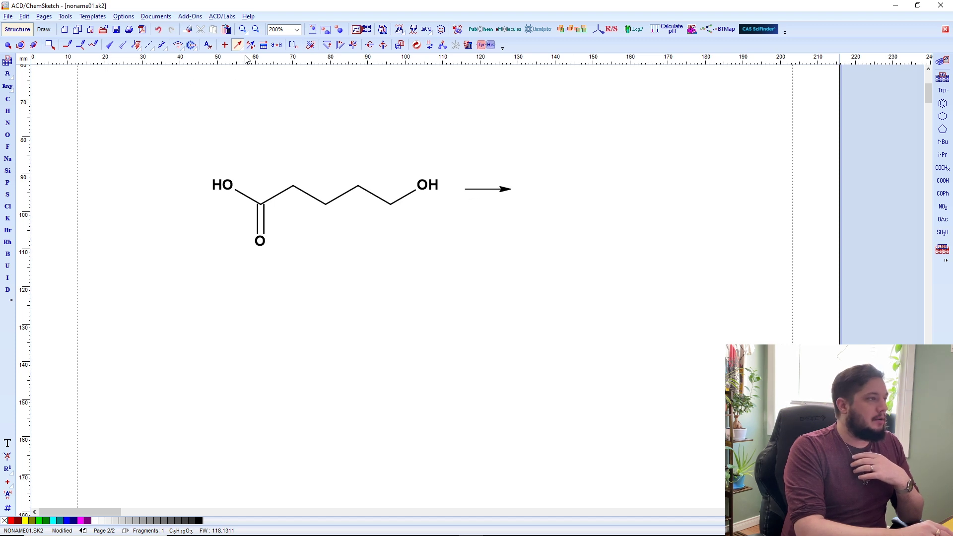
{"action": "mouse_move", "coordinate": [240, 49]}
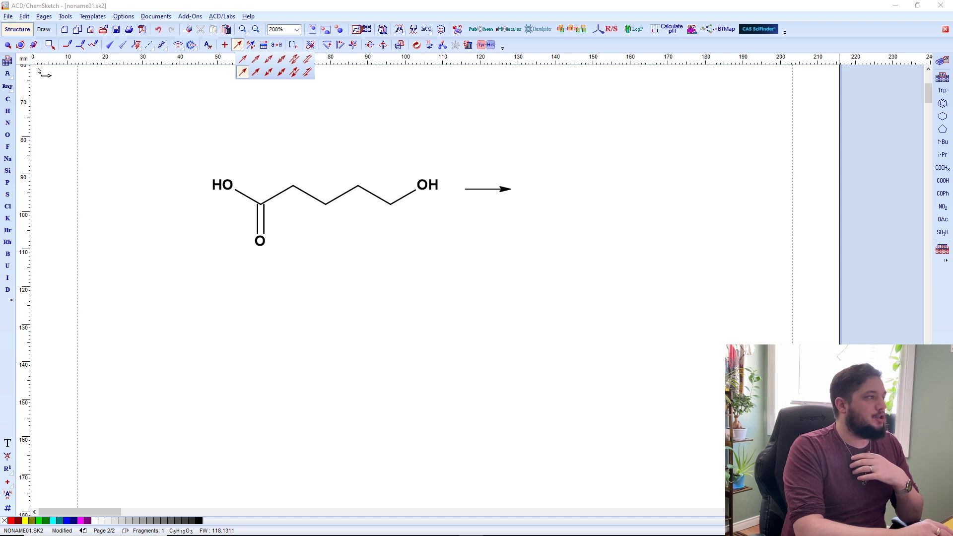
{"action": "left_click", "coordinate": [8, 45]}
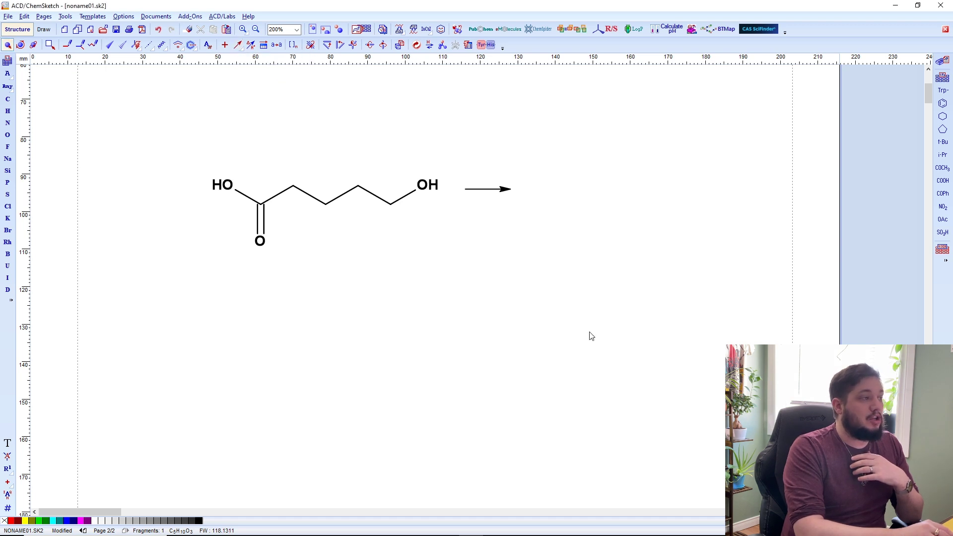
{"action": "left_click", "coordinate": [483, 192]}
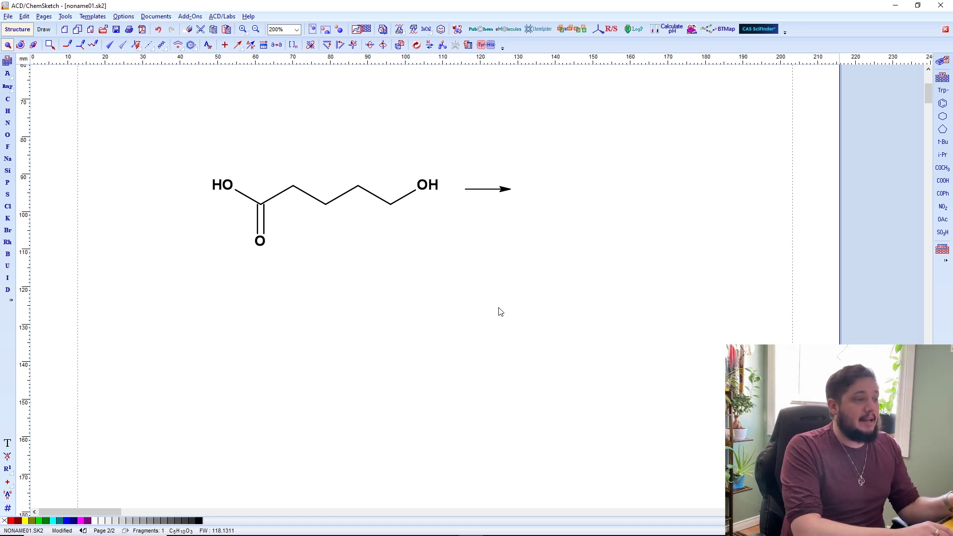
- Delete the reaction arrow and draw a standard arc from the carboxyl carbon to the OH
{"action": "key", "text": "Delete"}
{"action": "left_click", "coordinate": [44, 29]}
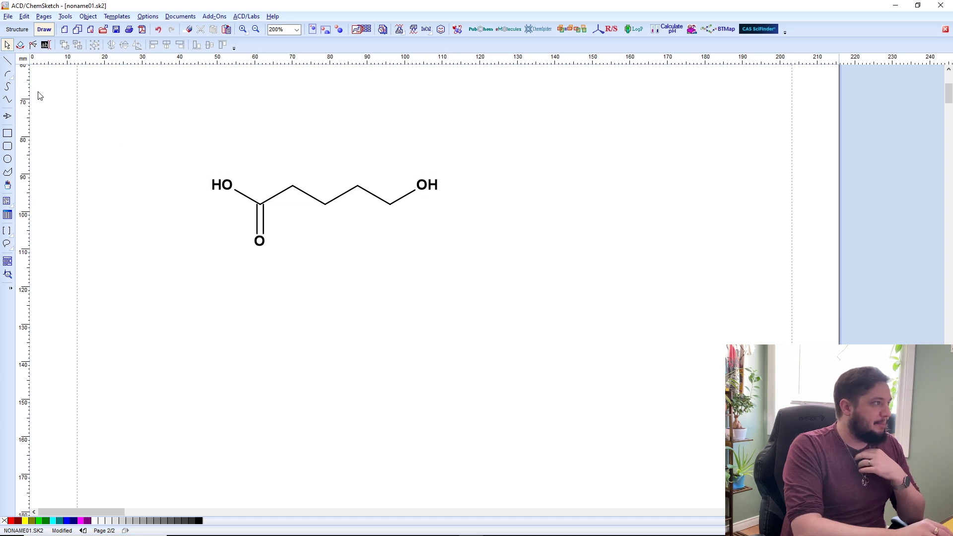
{"action": "left_click", "coordinate": [8, 74]}
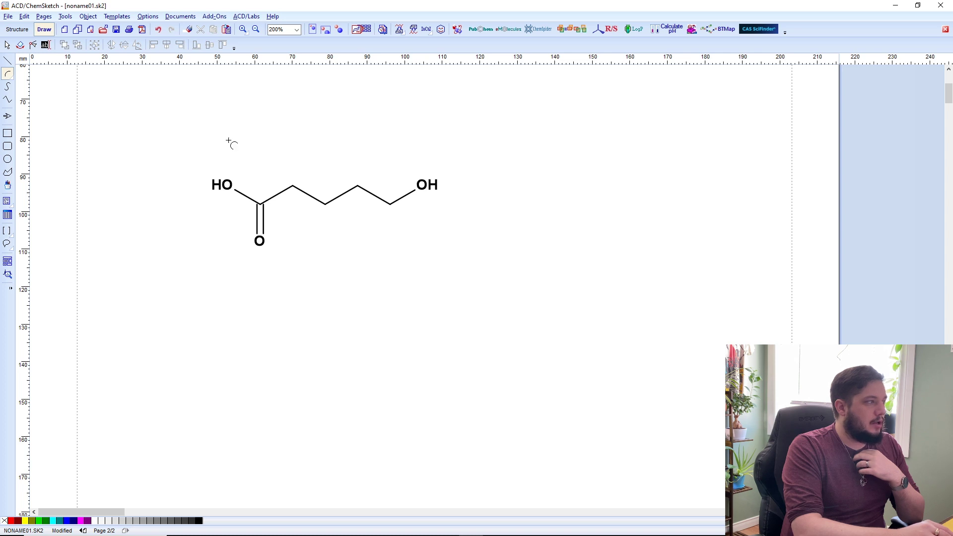
{"action": "left_click", "coordinate": [11, 78]}
{"action": "left_click", "coordinate": [22, 79]}
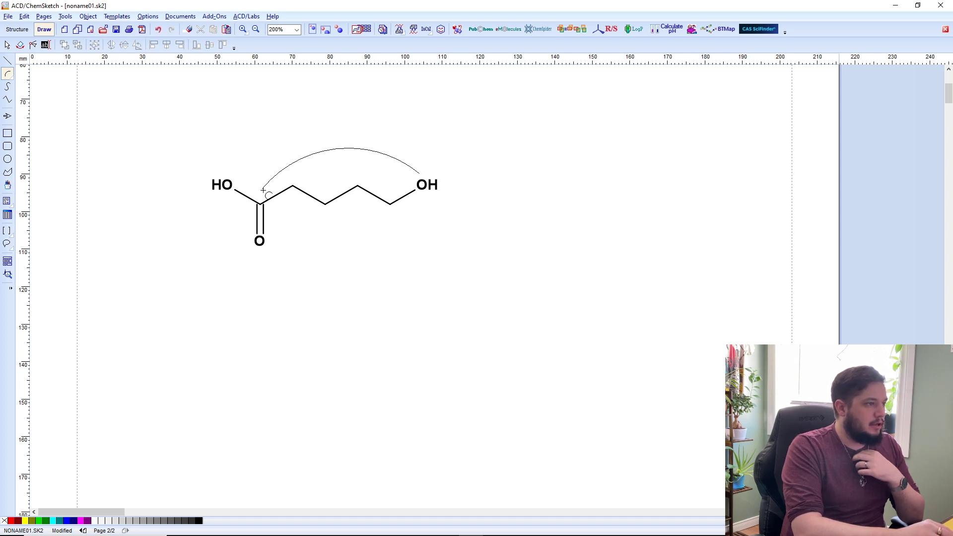
{"action": "left_click_drag", "start_coordinate": [264, 193], "coordinate": [421, 173]}
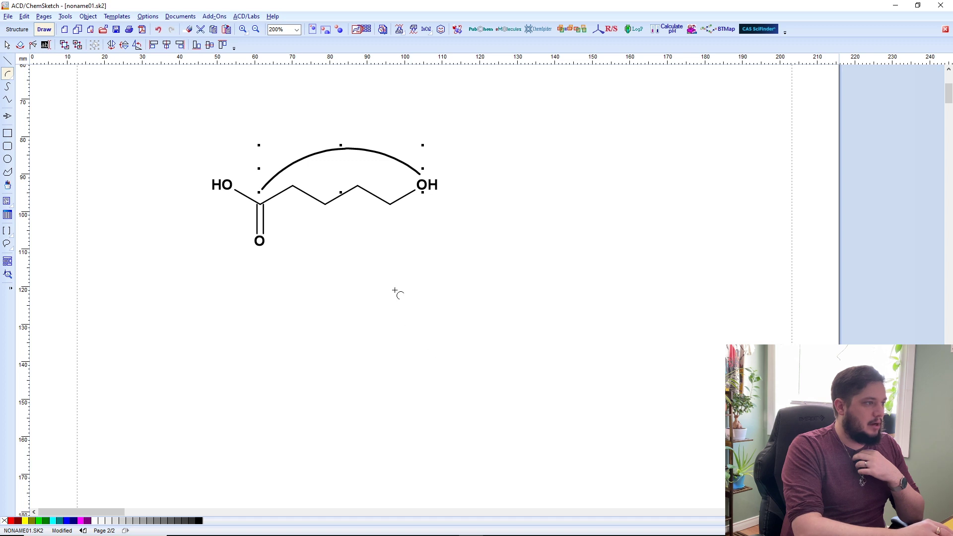
- Give the arc a filled arrowhead at its left, carboxyl-carbon end
{"action": "right_click", "coordinate": [359, 150]}
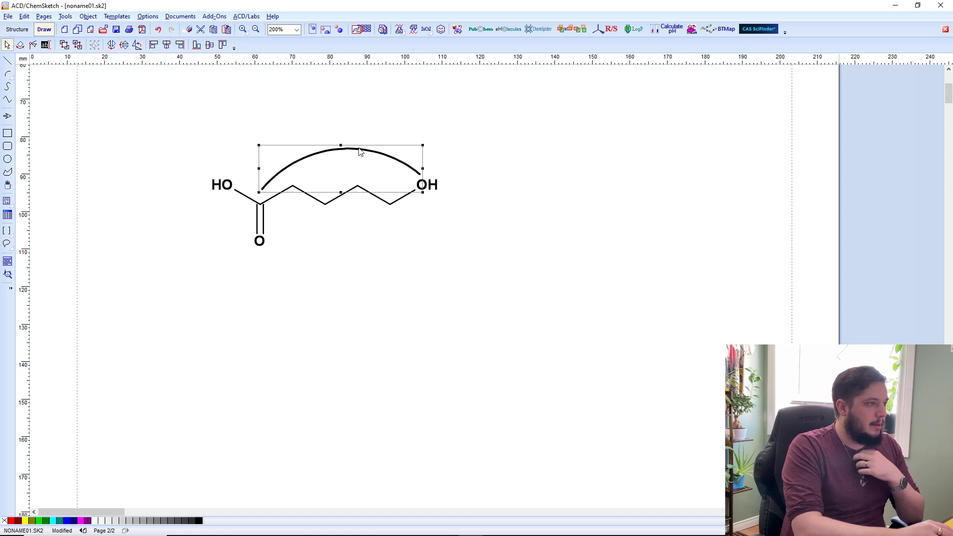
{"action": "right_click", "coordinate": [360, 151]}
{"action": "left_click", "coordinate": [395, 230]}
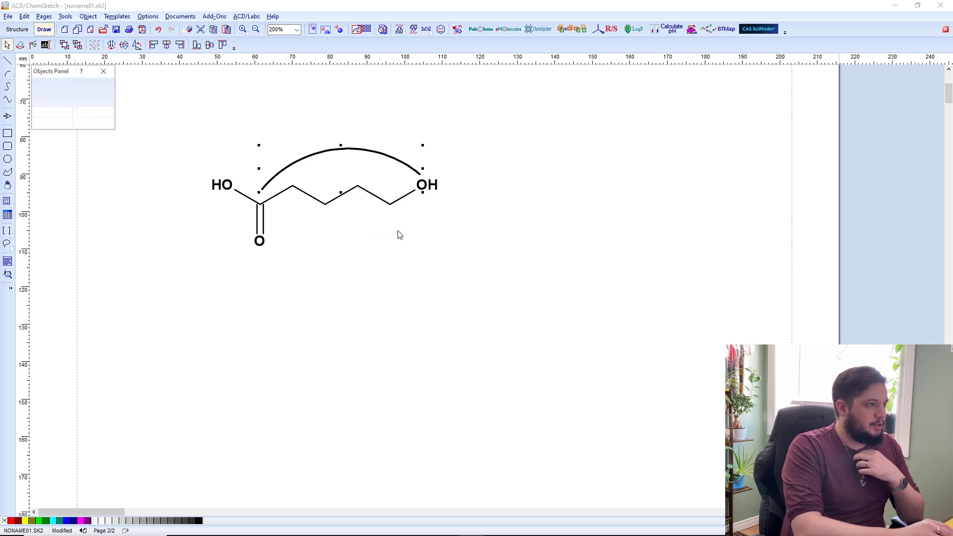
{"action": "left_click", "coordinate": [65, 97]}
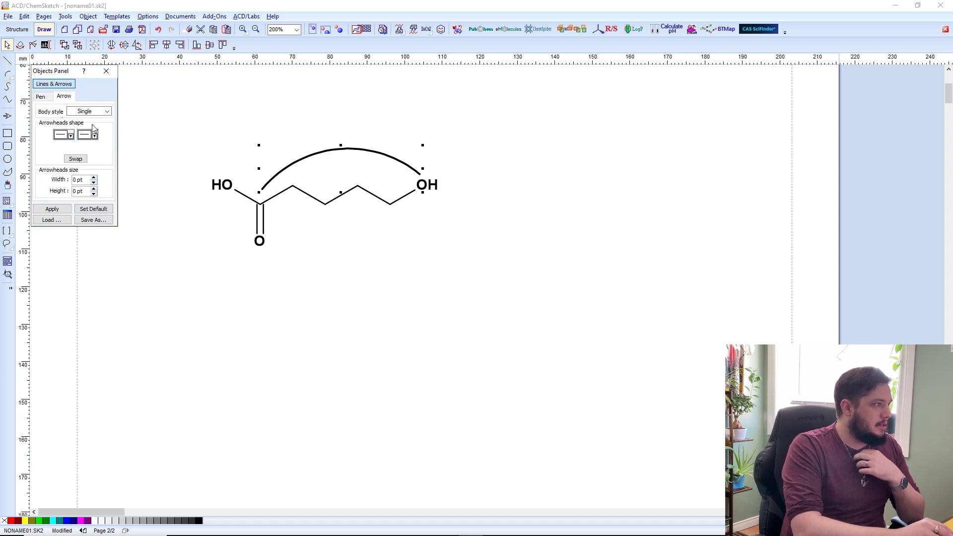
{"action": "left_click", "coordinate": [72, 136]}
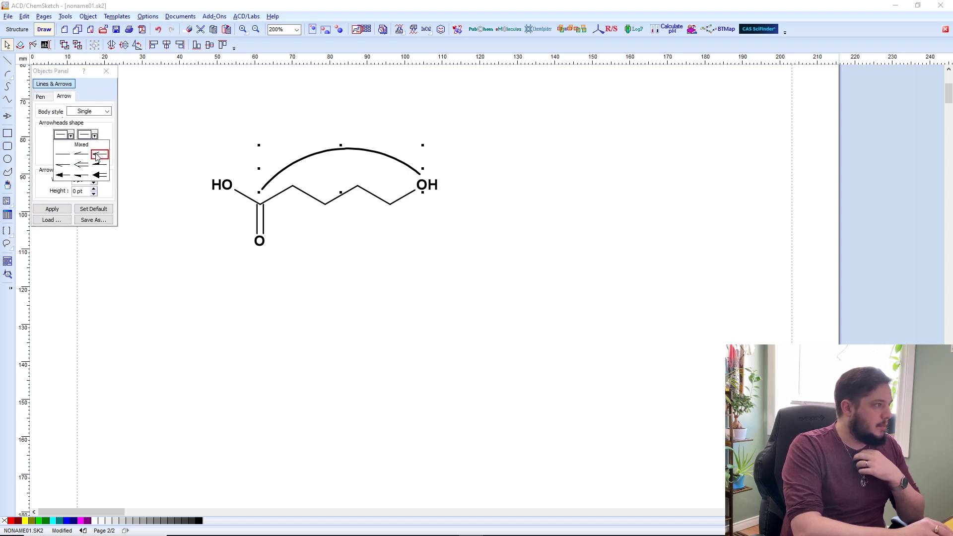
{"action": "left_click", "coordinate": [99, 175]}
{"action": "left_click", "coordinate": [52, 209]}
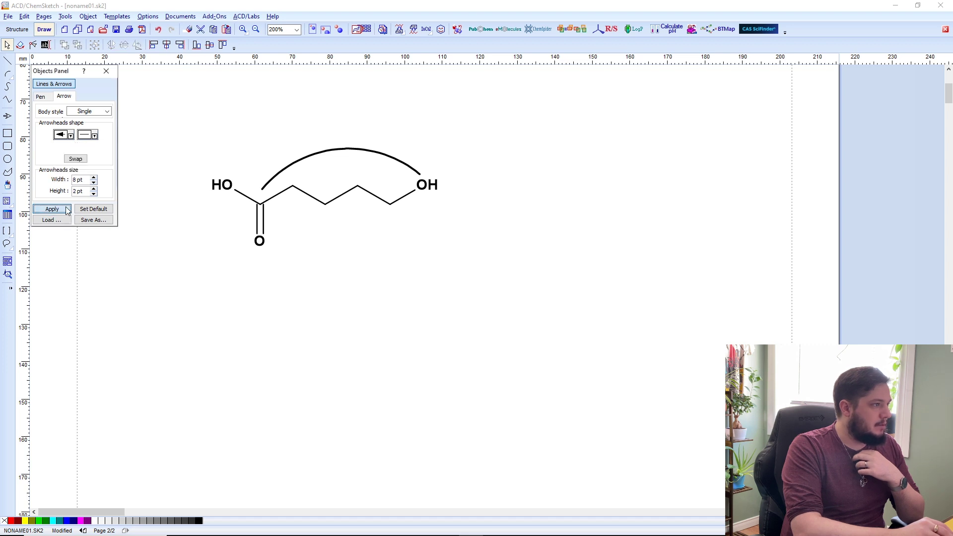
{"action": "left_click", "coordinate": [279, 253]}
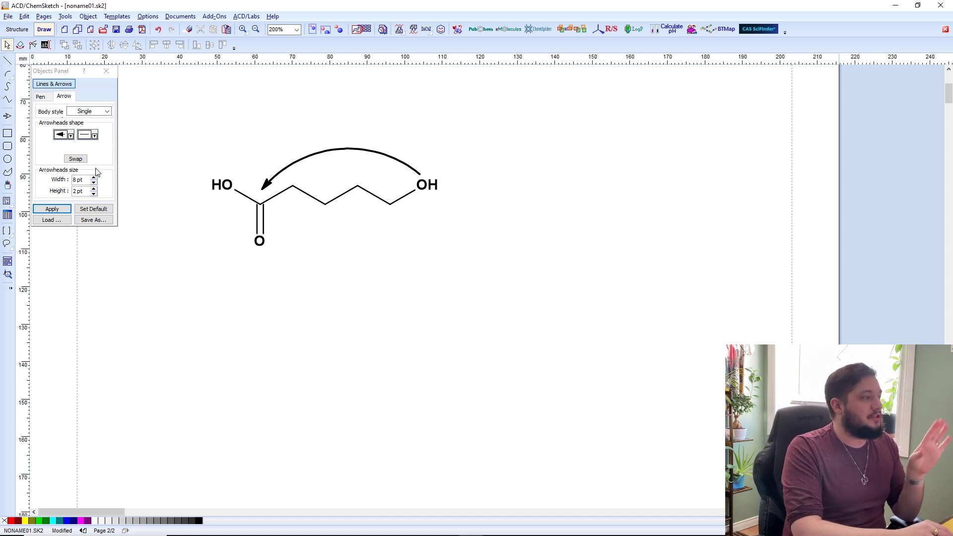
- Try a filled arrowhead on the curved arrow's right end
{"action": "left_click", "coordinate": [72, 136]}
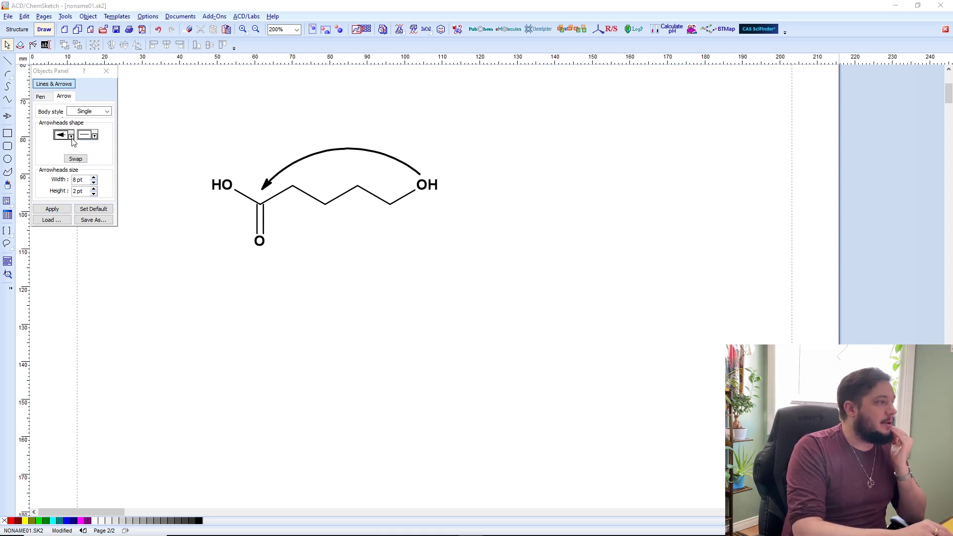
{"action": "left_click", "coordinate": [71, 142]}
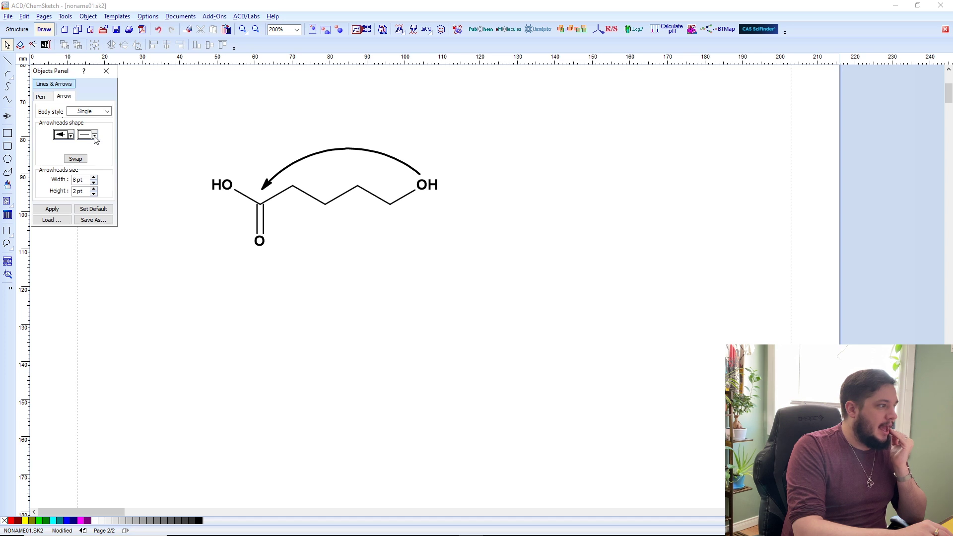
{"action": "left_click", "coordinate": [94, 136]}
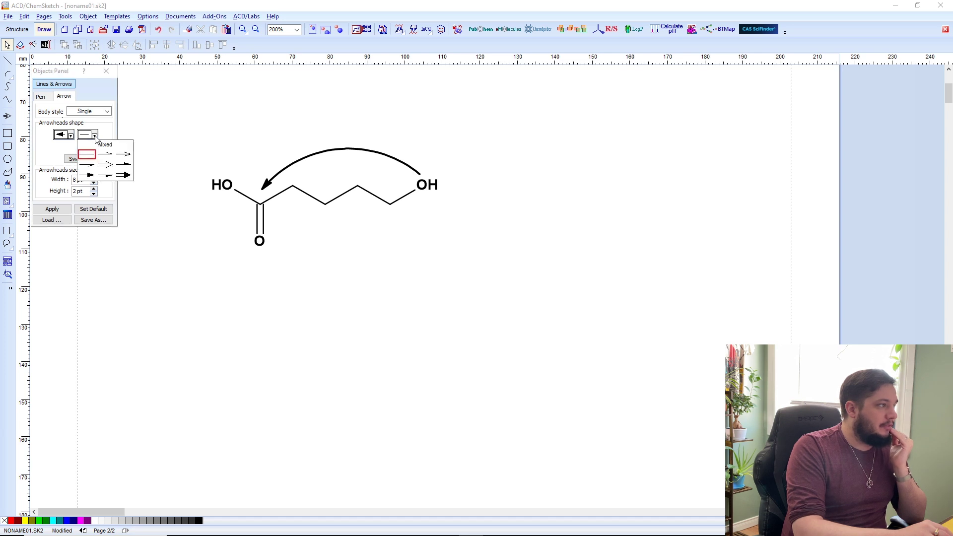
{"action": "left_click", "coordinate": [93, 177]}
{"action": "left_click", "coordinate": [53, 210]}
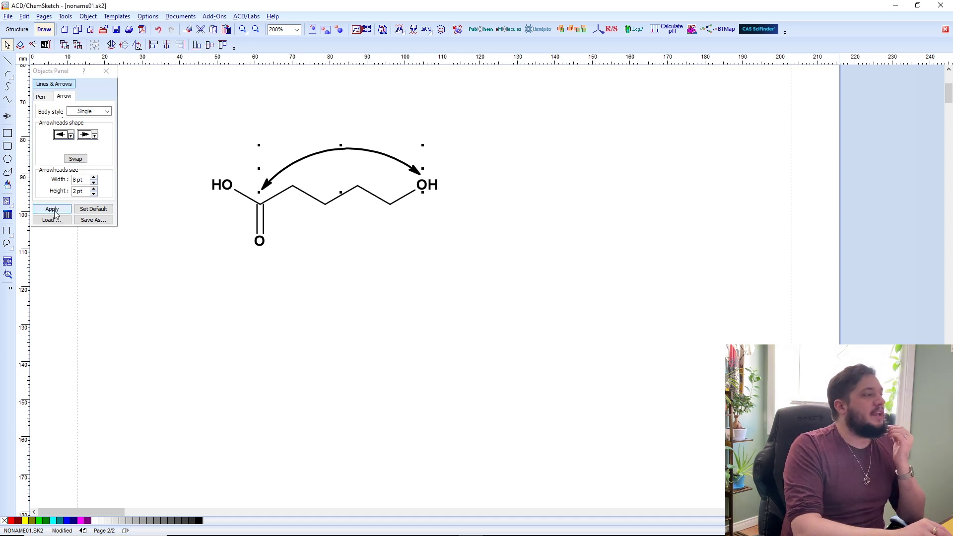
- Set a filled half-arrowhead at the left end and leave the right end plain
{"action": "left_click", "coordinate": [71, 135]}
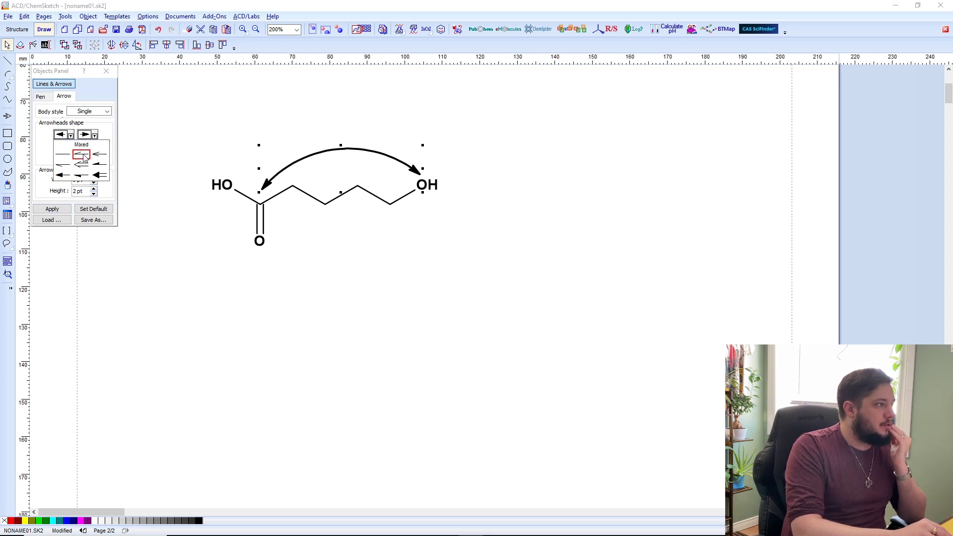
{"action": "left_click", "coordinate": [82, 154]}
{"action": "left_click", "coordinate": [94, 135]}
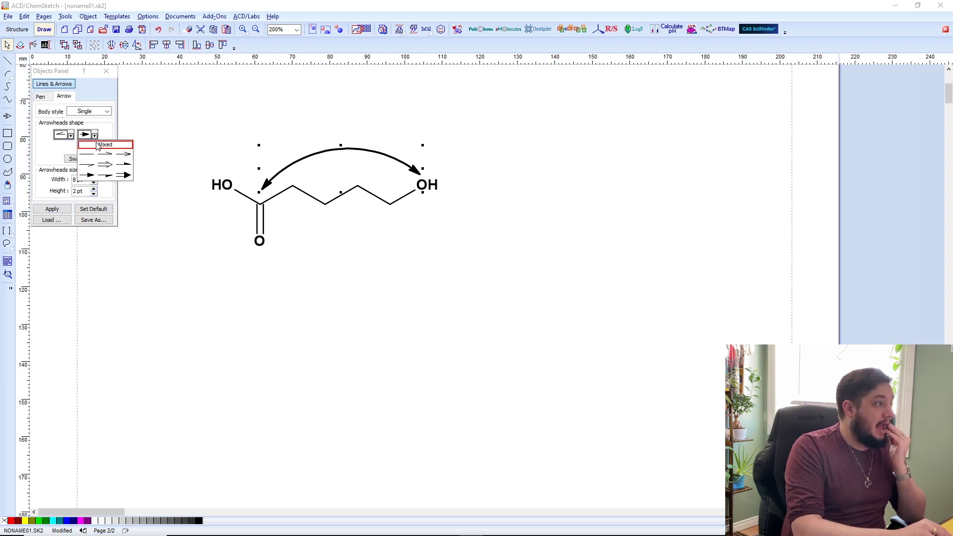
{"action": "left_click", "coordinate": [89, 153]}
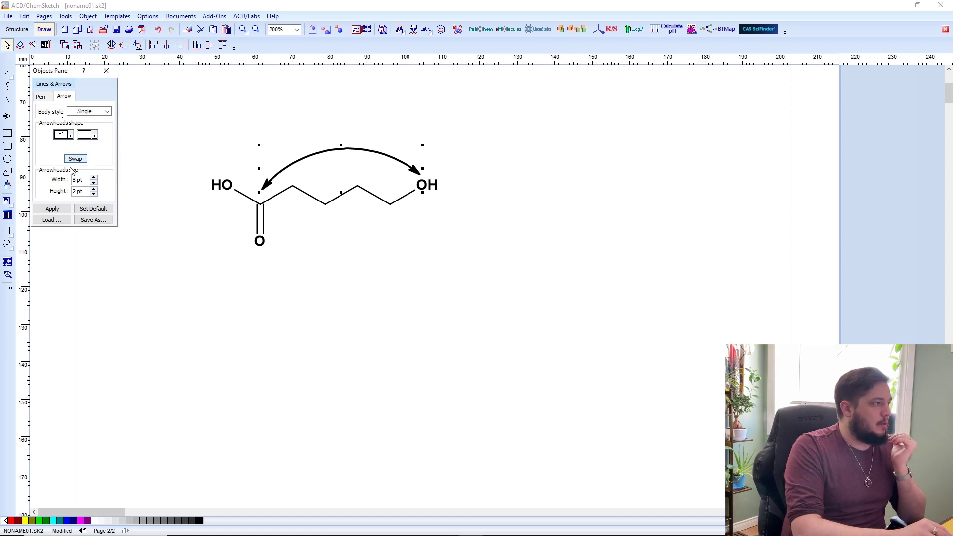
{"action": "left_click", "coordinate": [50, 208]}
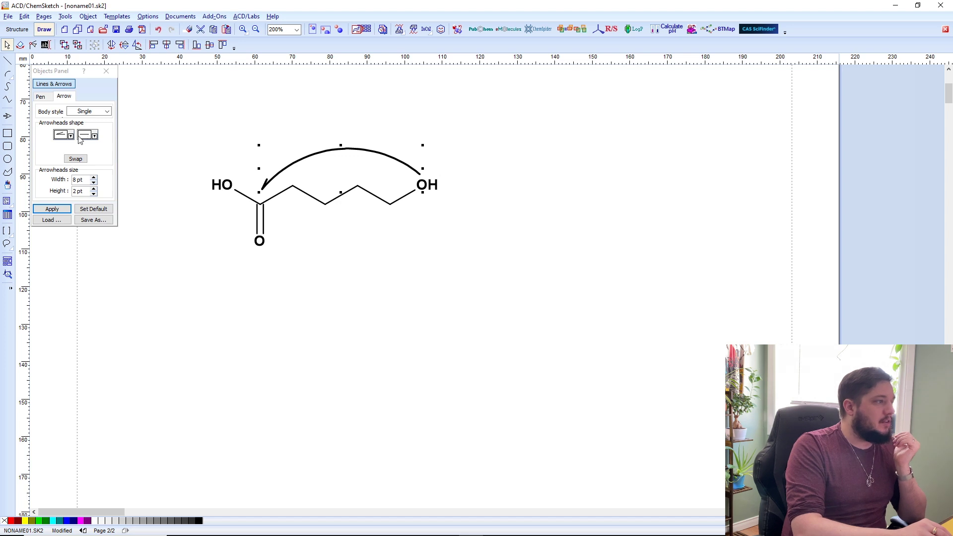
{"action": "left_click", "coordinate": [71, 136]}
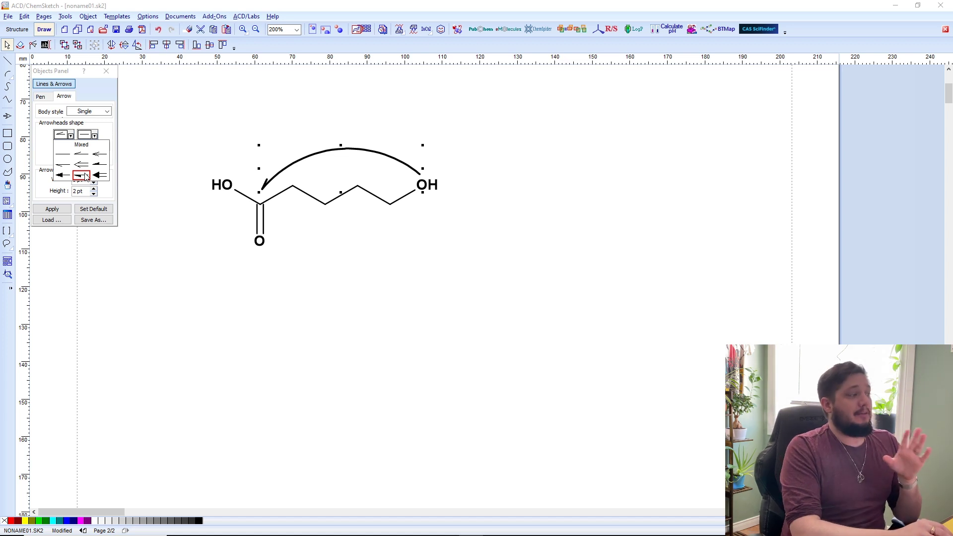
{"action": "left_click", "coordinate": [100, 166]}
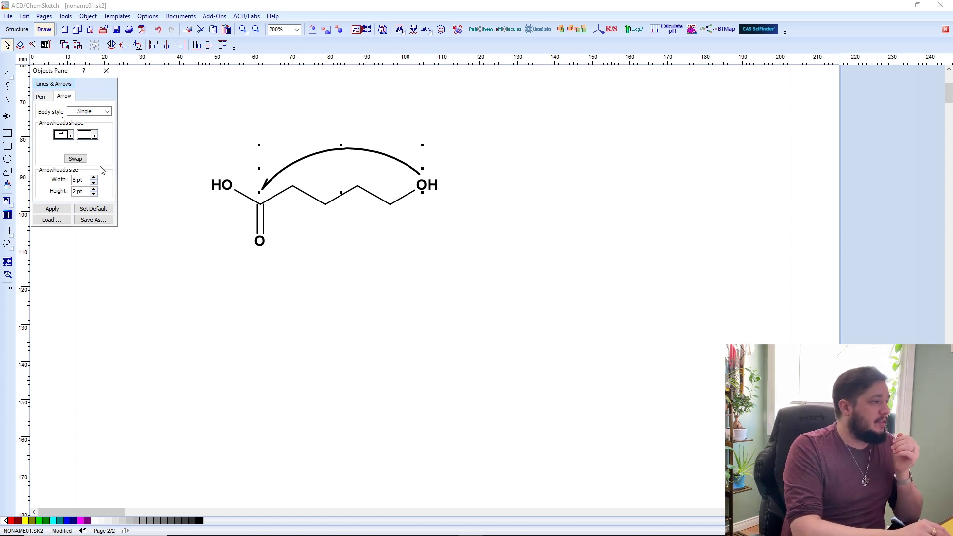
{"action": "left_click", "coordinate": [52, 209]}
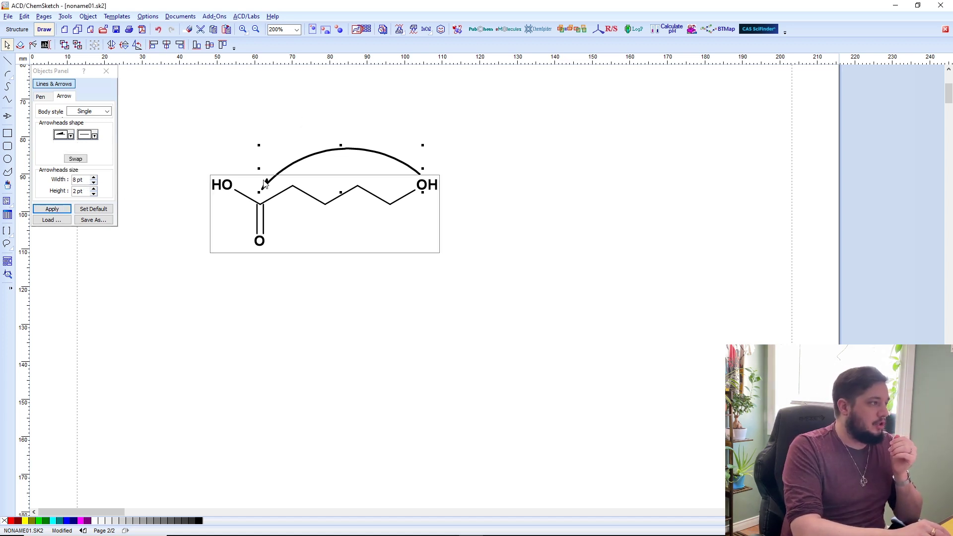
- Close the arrow panel and raise the curved arrow's arch higher above the chain
{"action": "left_click", "coordinate": [116, 75]}
{"action": "left_click", "coordinate": [342, 149]}
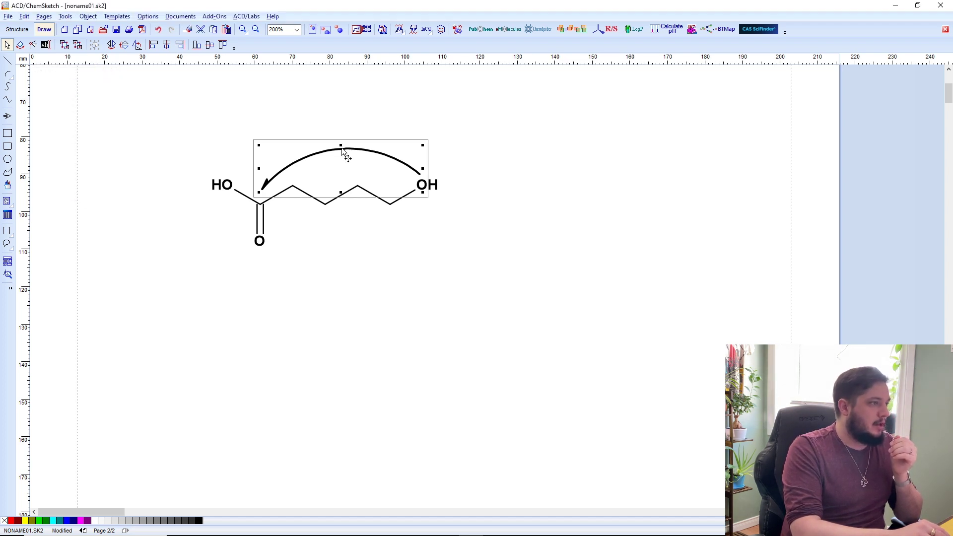
{"action": "left_click_drag", "start_coordinate": [340, 144], "coordinate": [336, 122]}
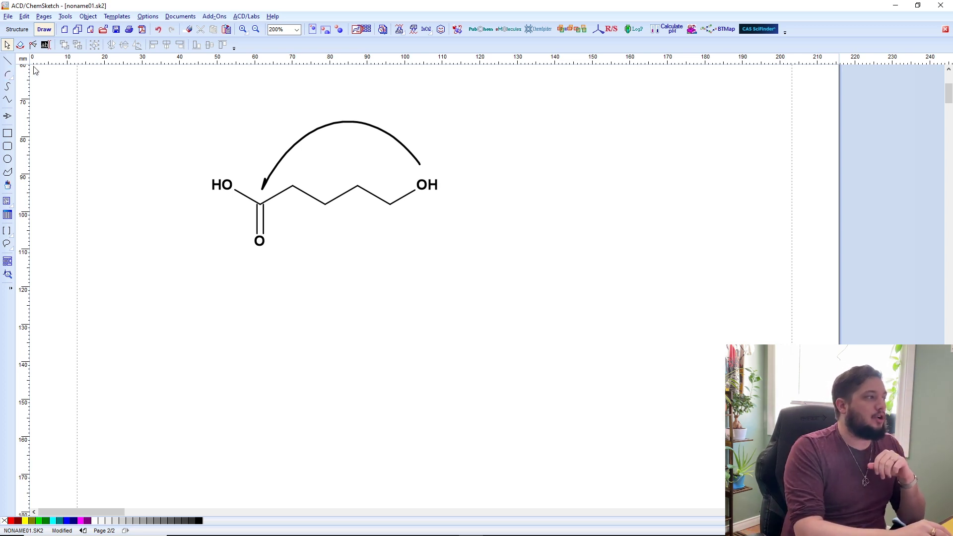
{"action": "left_click", "coordinate": [8, 74]}
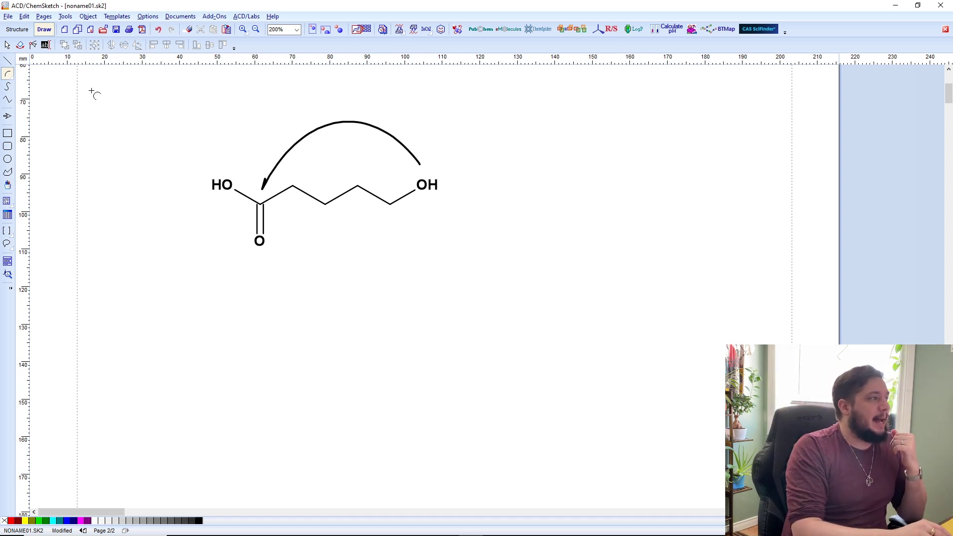
- Draw a long straight line below the molecule
{"action": "left_click", "coordinate": [7, 61]}
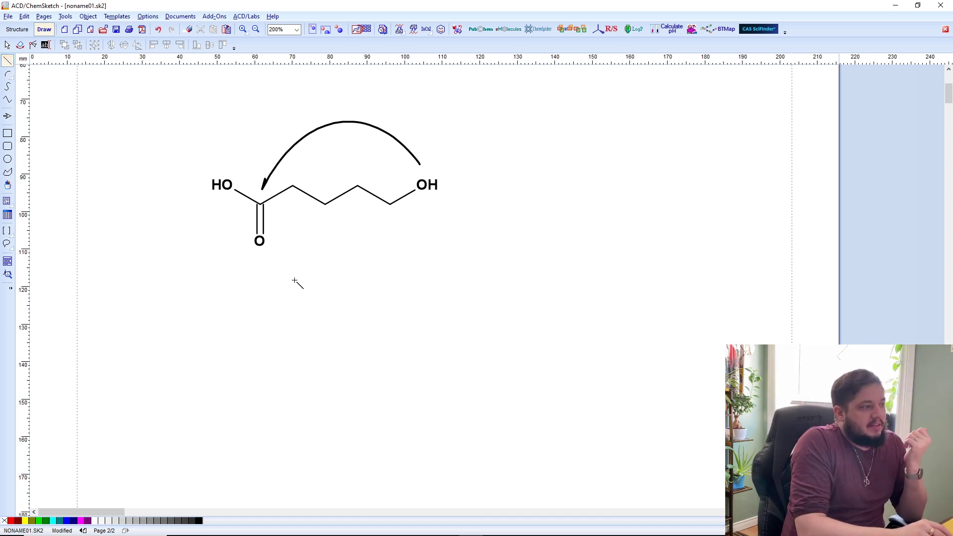
{"action": "left_click_drag", "start_coordinate": [294, 282], "coordinate": [526, 263]}
{"action": "left_click", "coordinate": [8, 45]}
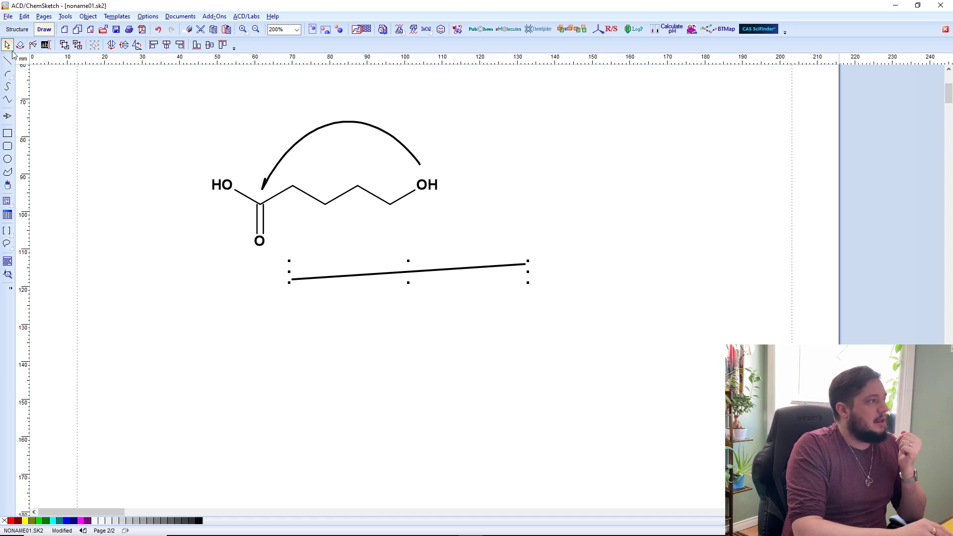
- Make the line a double-line arrow with a filled right-end arrowhead
{"action": "right_click", "coordinate": [424, 271]}
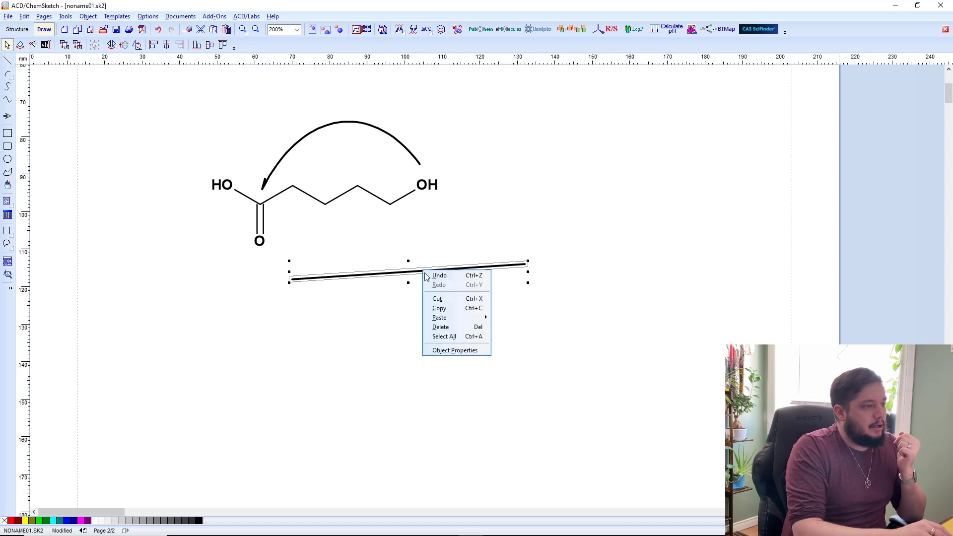
{"action": "left_click", "coordinate": [455, 350]}
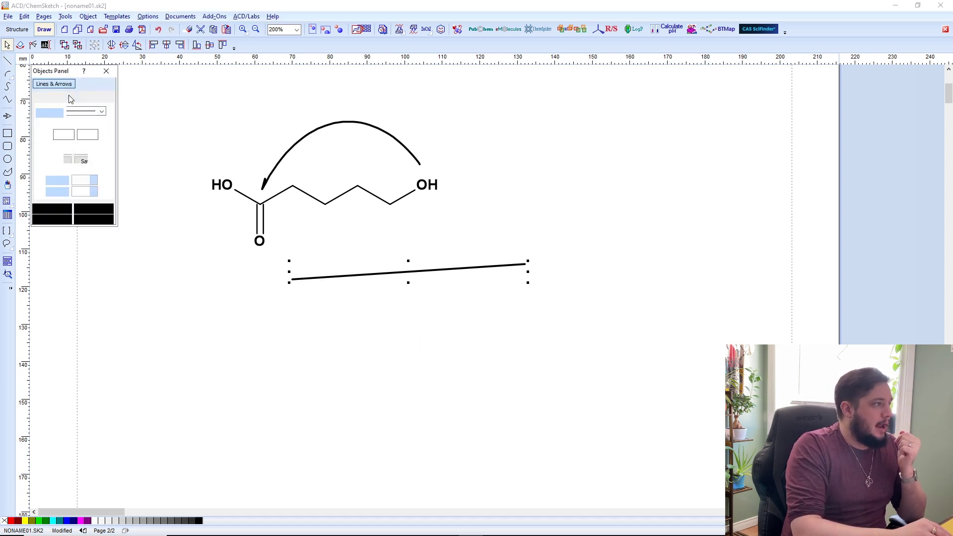
{"action": "left_click", "coordinate": [94, 135]}
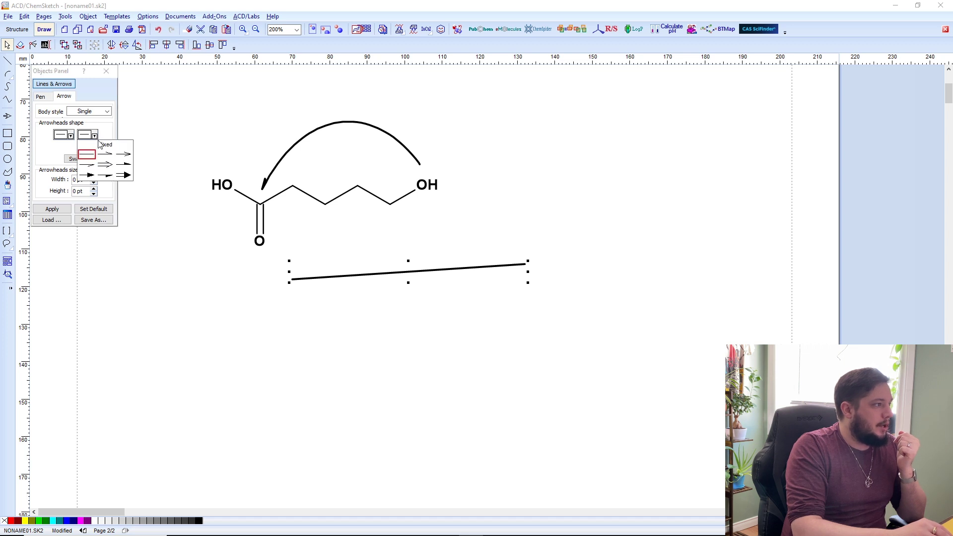
{"action": "left_click", "coordinate": [123, 175]}
{"action": "left_click", "coordinate": [51, 209]}
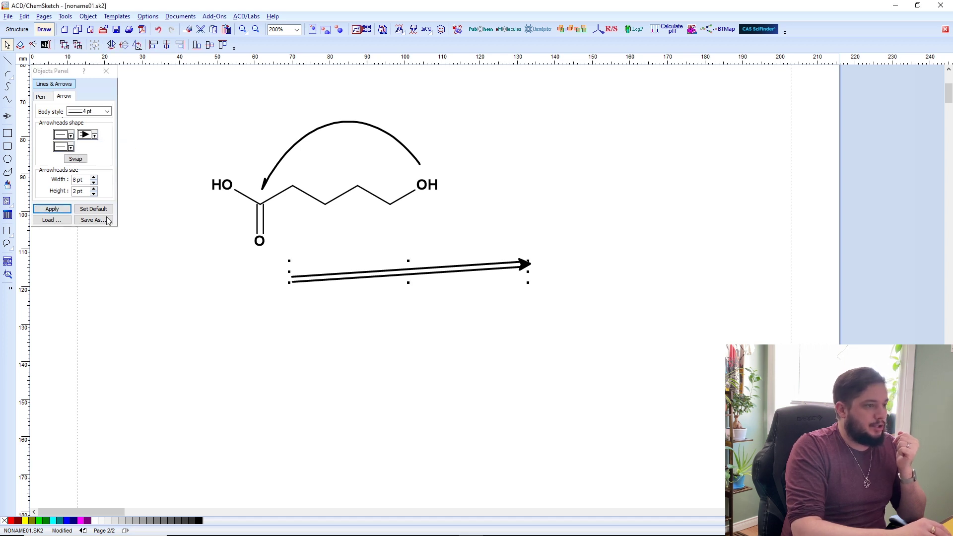
{"action": "left_click", "coordinate": [481, 291]}
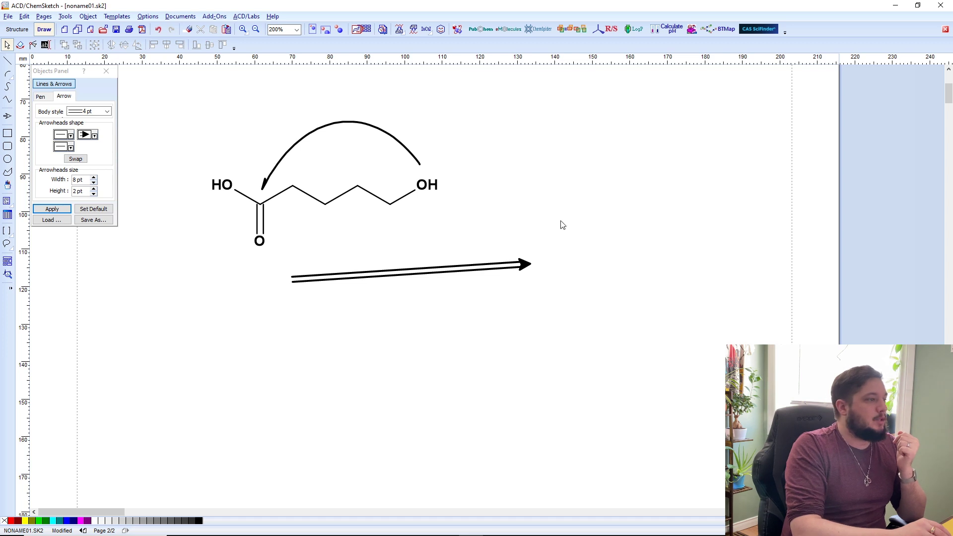
{"action": "left_click", "coordinate": [117, 75]}
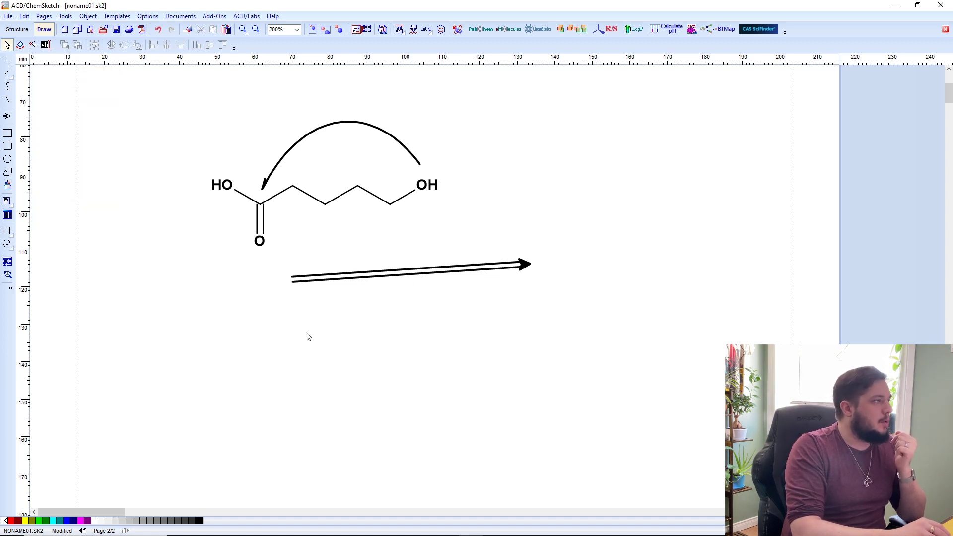
- Draw an S-shaped curve to the lower right of the straight arrow
{"action": "left_click", "coordinate": [7, 87]}
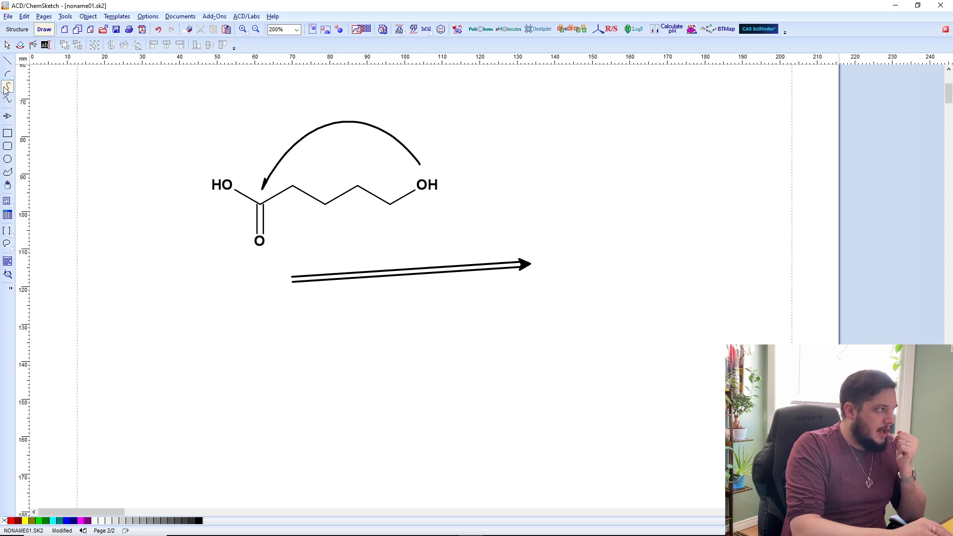
{"action": "mouse_move", "coordinate": [682, 263]}
{"action": "left_mouse_down"}
{"action": "mouse_move", "coordinate": [639, 292]}
{"action": "mouse_move", "coordinate": [550, 370]}
{"action": "left_mouse_up"}
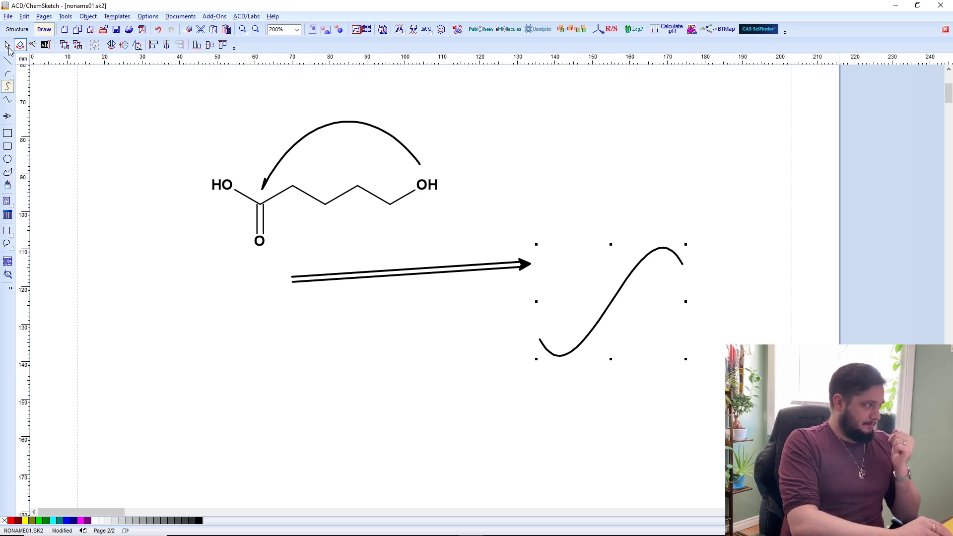
{"action": "right_click", "coordinate": [616, 300]}
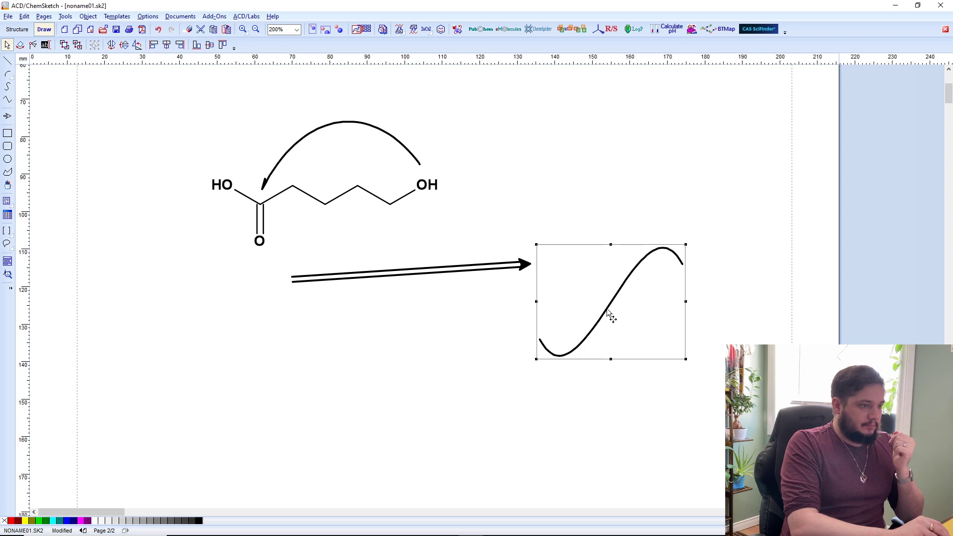
{"action": "right_click", "coordinate": [607, 310]}
- Give the S-curve a single-line body and an arrowhead at its upper end
{"action": "left_click", "coordinate": [637, 390]}
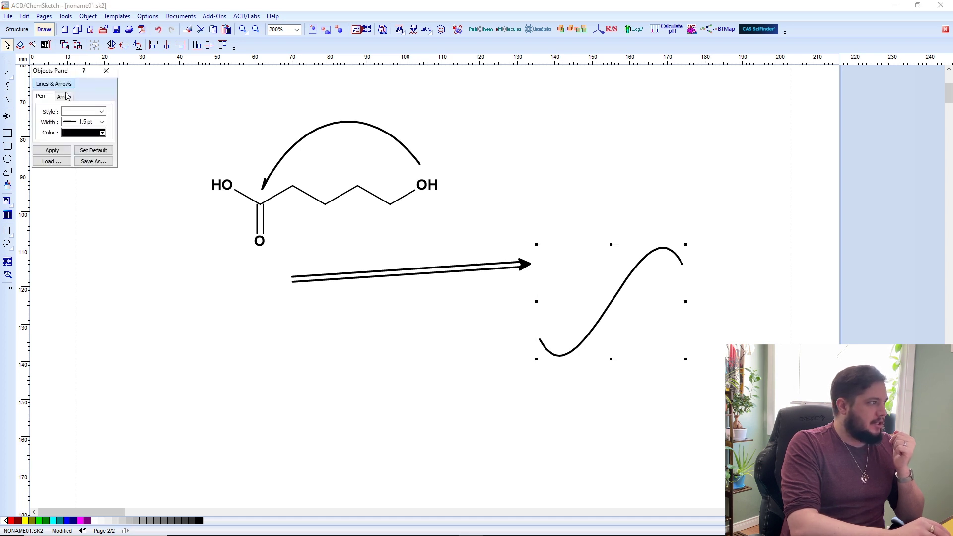
{"action": "left_click", "coordinate": [65, 96]}
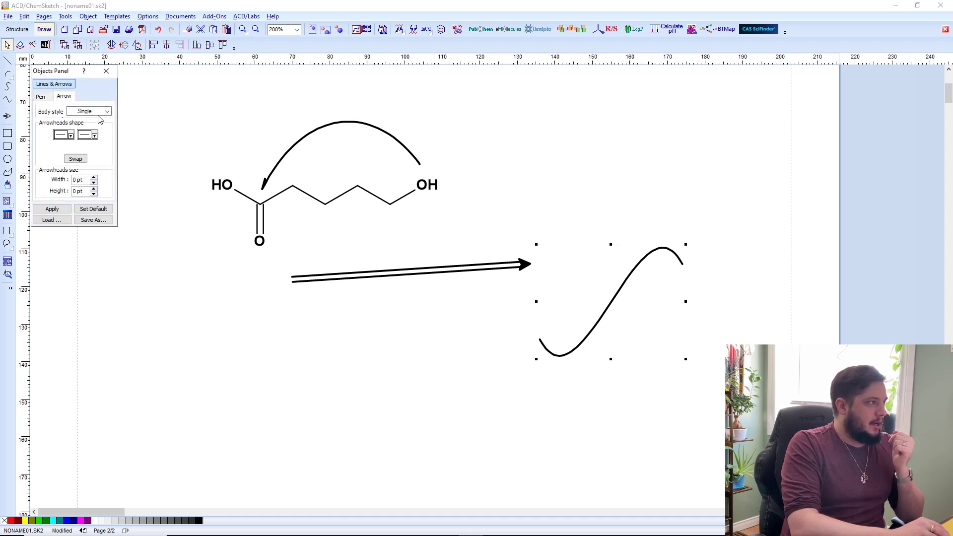
{"action": "left_click", "coordinate": [97, 111]}
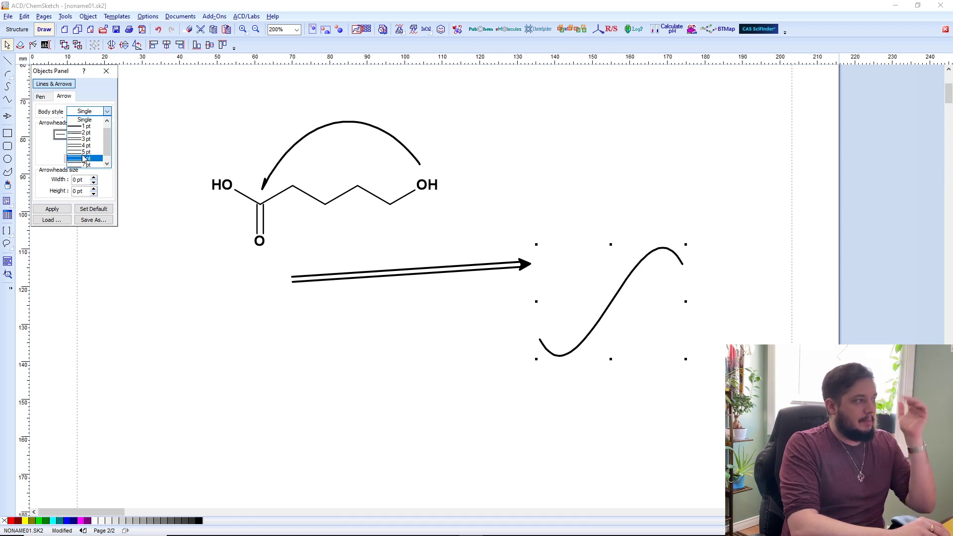
{"action": "left_click", "coordinate": [38, 130]}
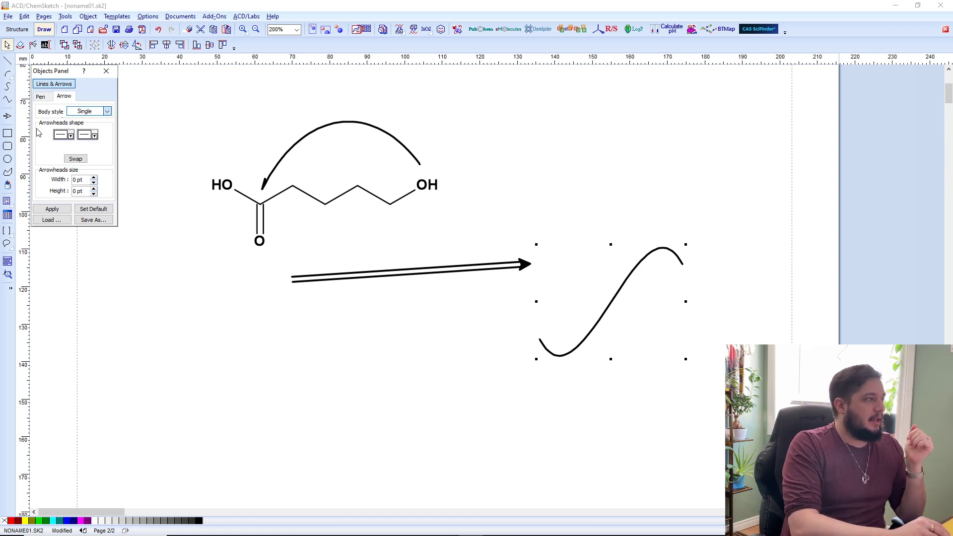
{"action": "left_click", "coordinate": [71, 135]}
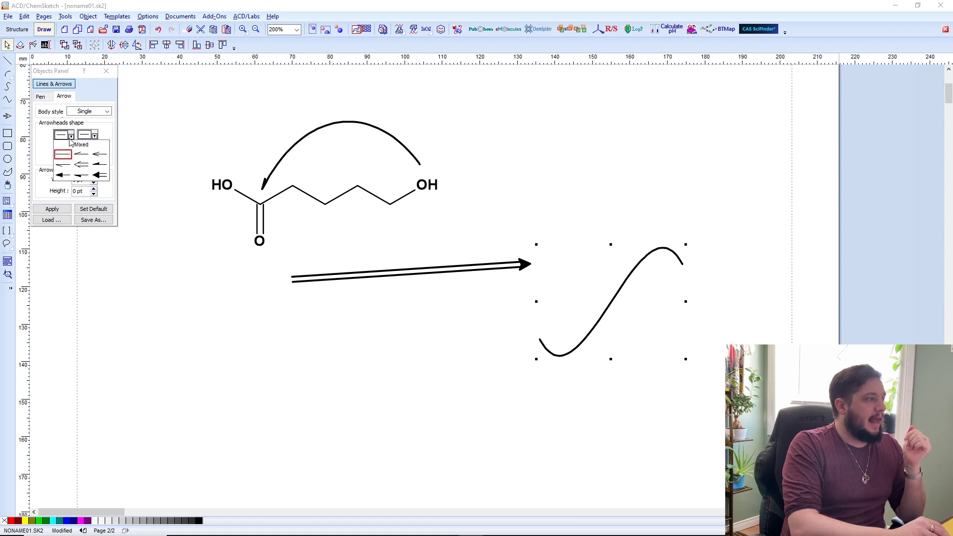
{"action": "left_click", "coordinate": [69, 178]}
{"action": "left_click", "coordinate": [52, 208]}
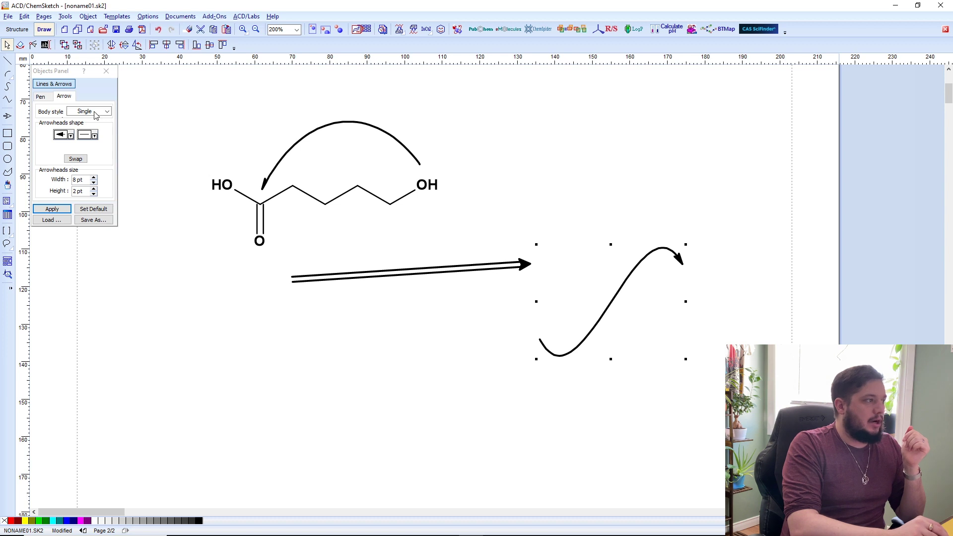
{"action": "left_click", "coordinate": [113, 74]}
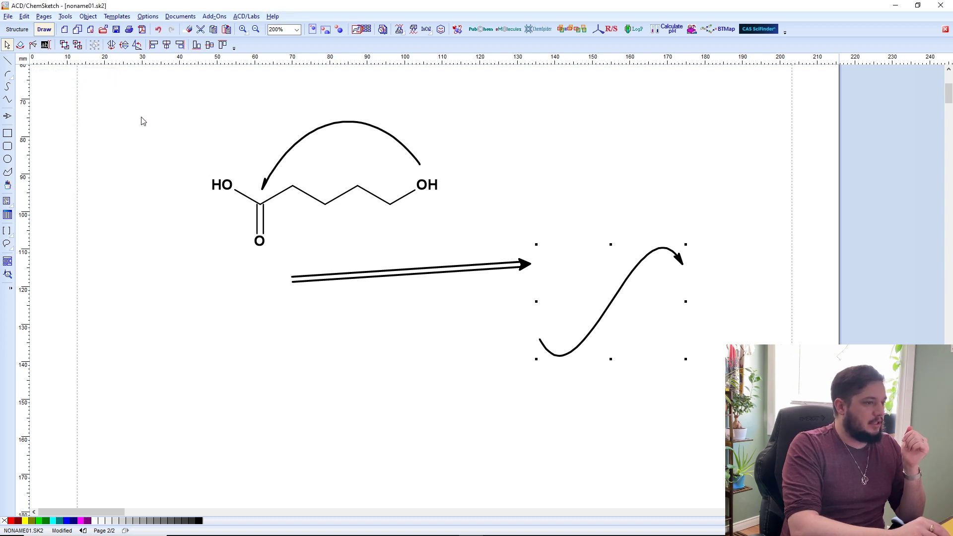
{"action": "left_click", "coordinate": [143, 122]}
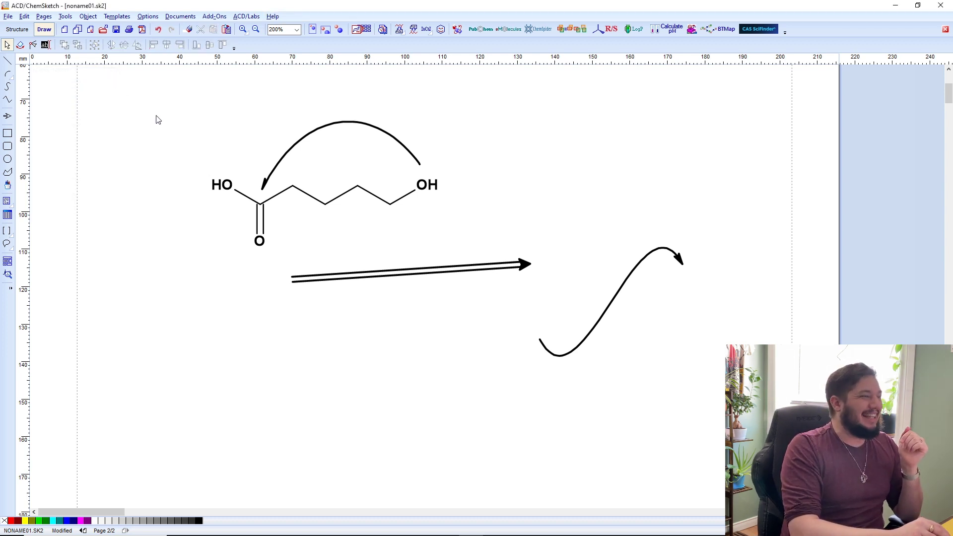